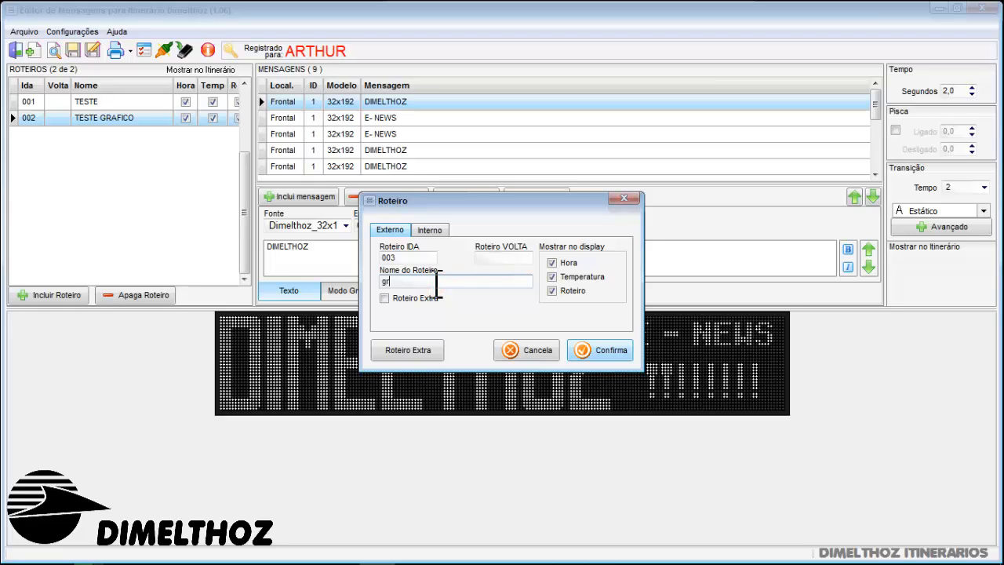
Confirm route 003 named GRAFICO and add a new message to it with the Frontal location
key(Return)
double_click(408, 105)
click(470, 265)
click(455, 280)
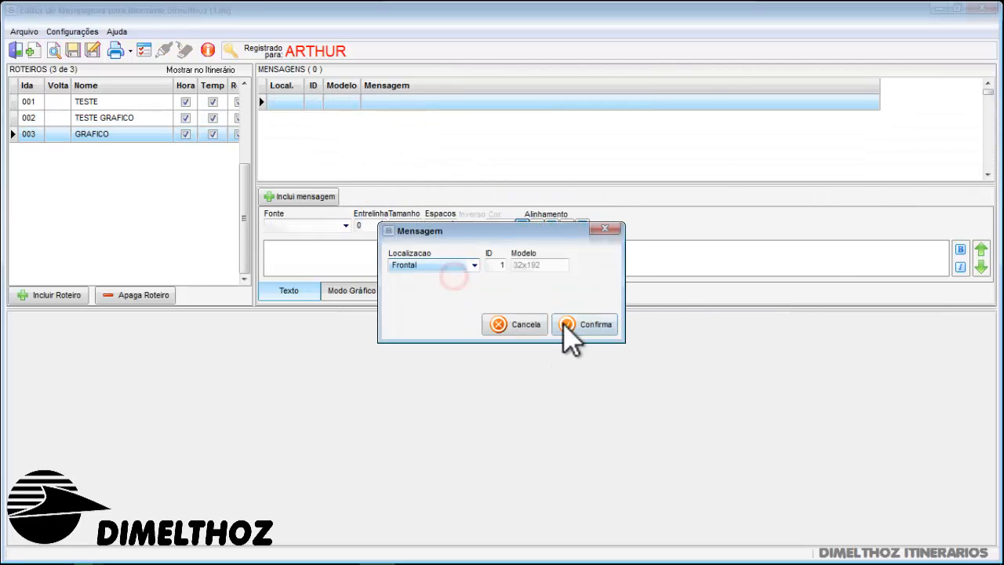
click(566, 325)
Enter 587 as the text of the new Frontal message
click(369, 292)
click(287, 292)
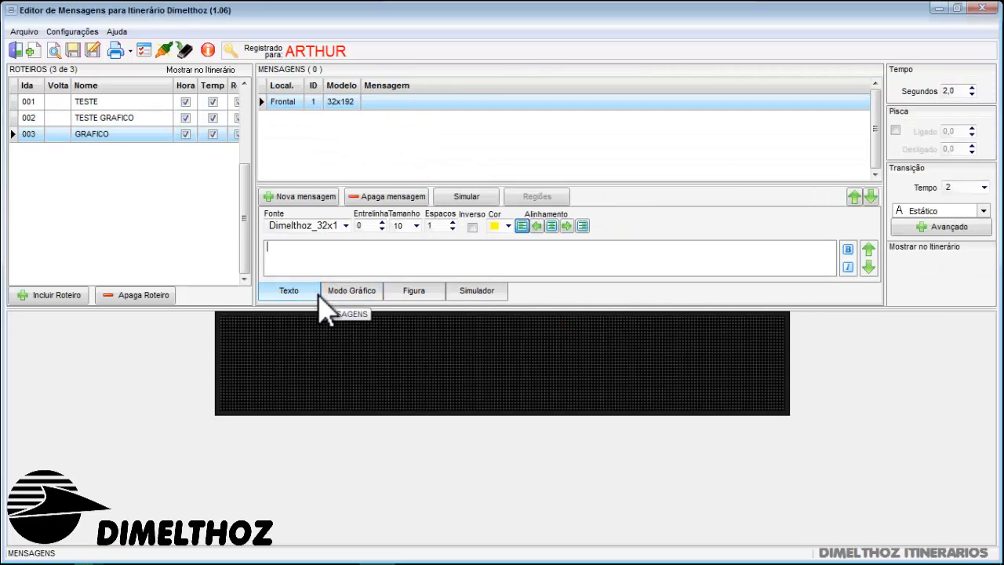
click(350, 262)
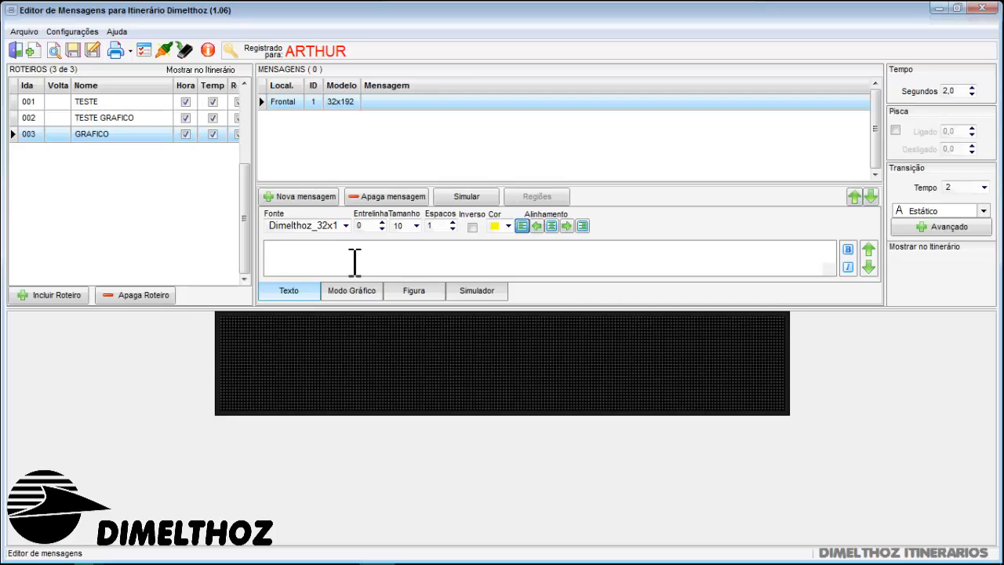
text(587)
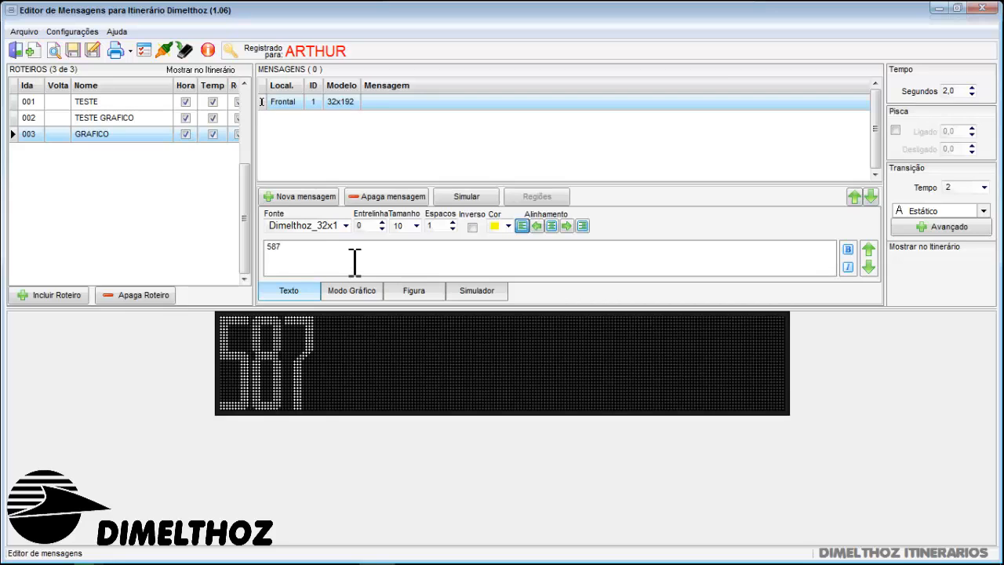
Format 587 in a wider 32-pixel-high Dimelthoz font with bold, line spacing 3 and character spacing 4
click(346, 225)
click(377, 255)
click(848, 250)
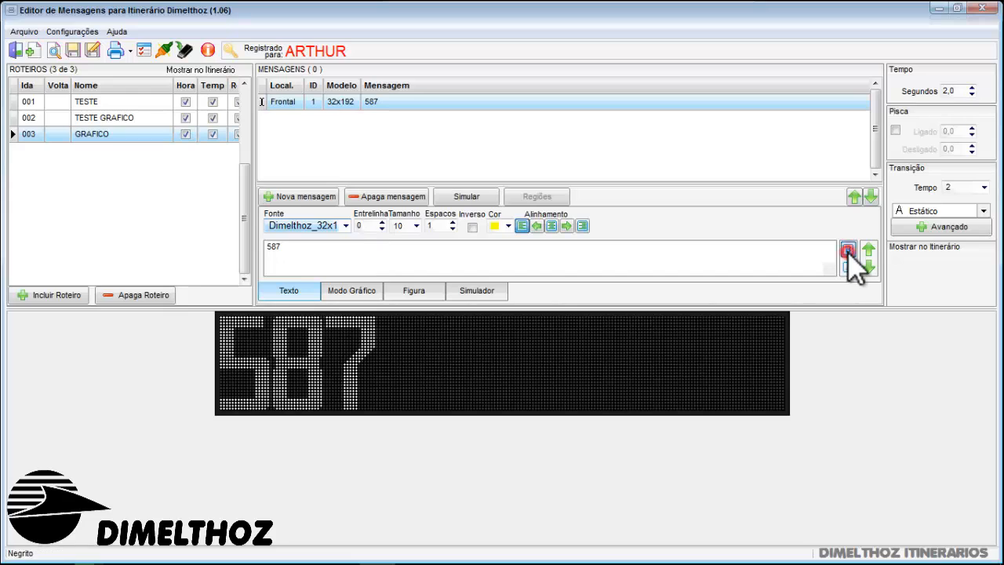
click(382, 222)
click(381, 222)
click(381, 222)
click(451, 222)
click(452, 222)
click(451, 222)
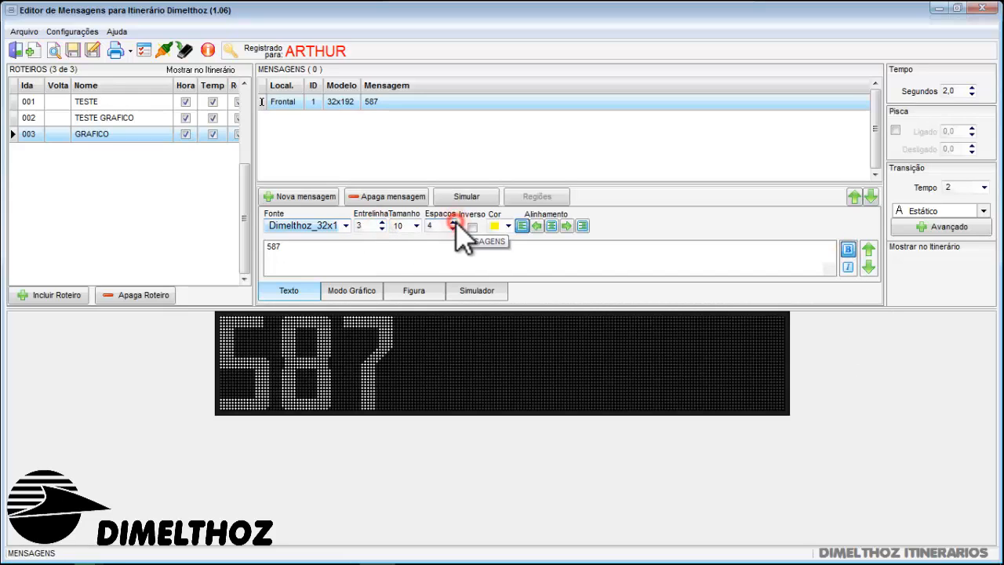
Compare the Texto and Modo Gráfico editing controls for the 587 message
click(351, 293)
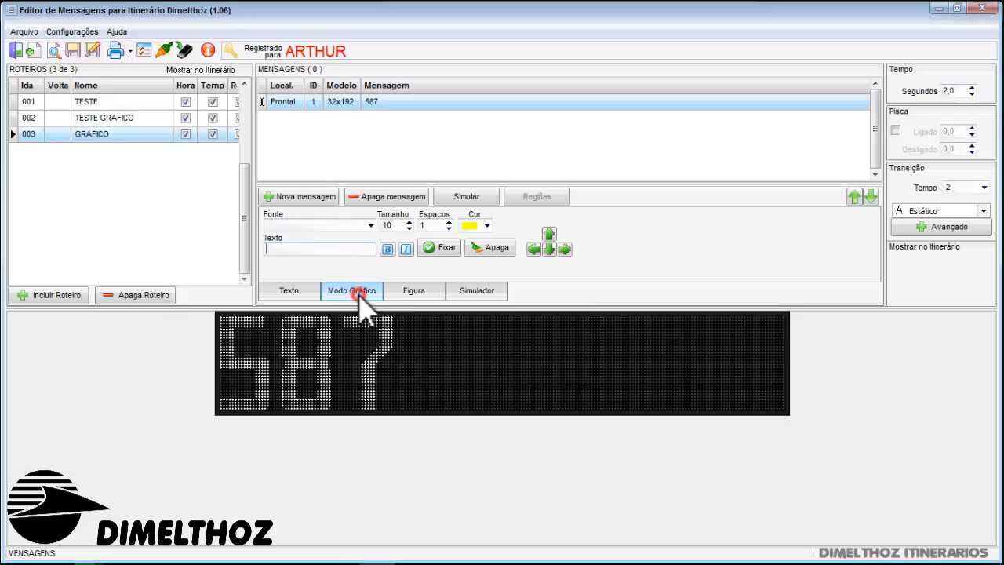
click(306, 290)
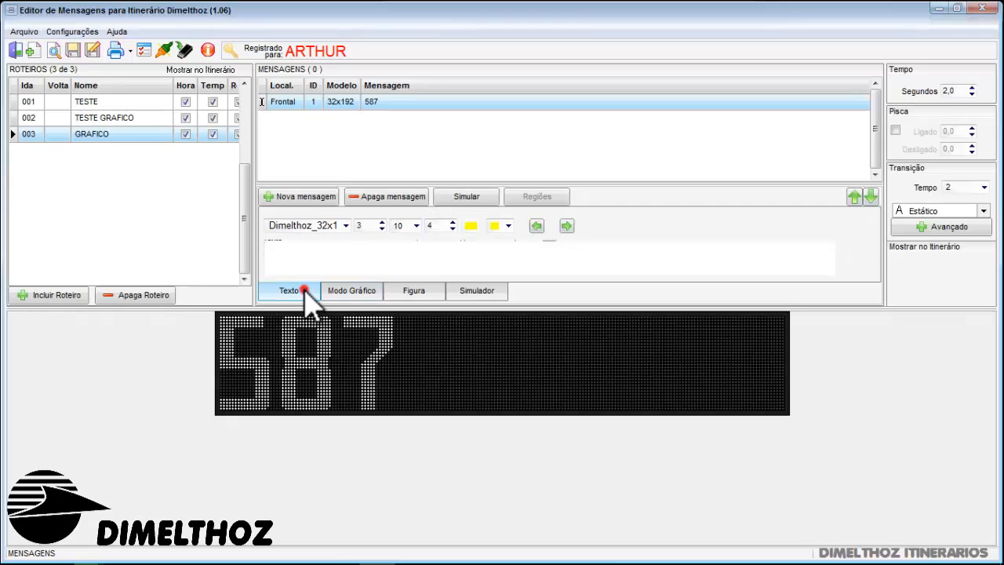
click(370, 291)
click(279, 292)
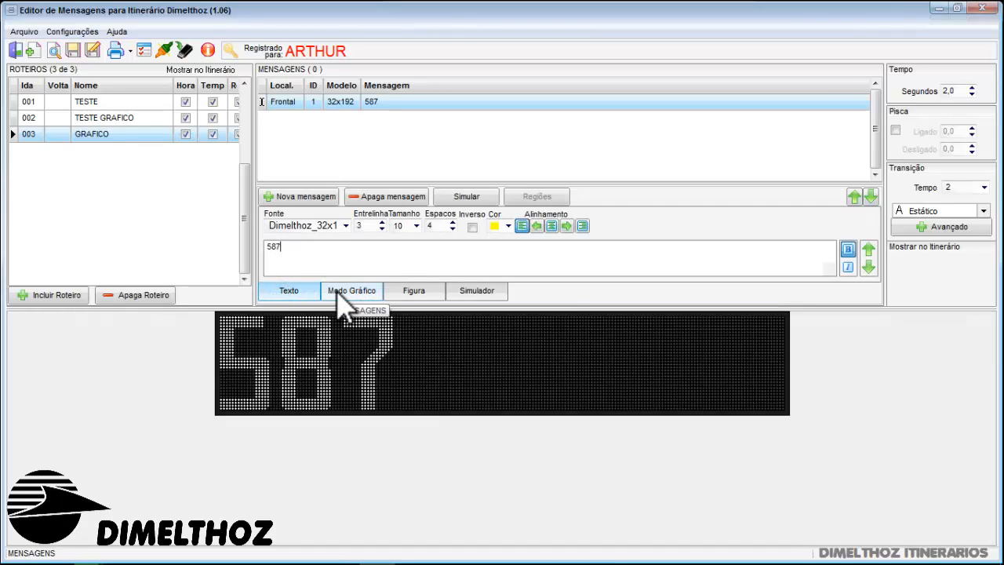
click(275, 289)
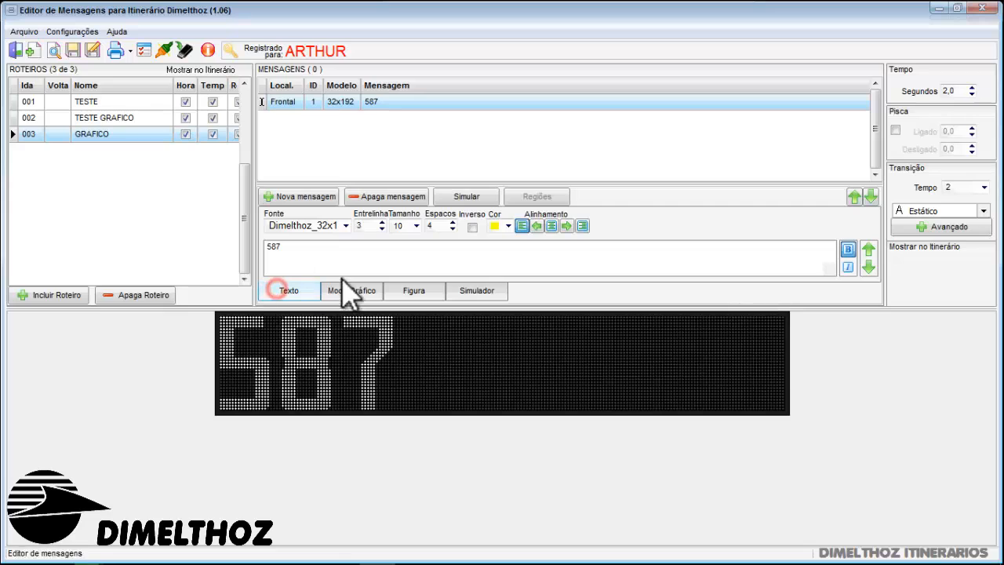
drag(293, 246, 269, 247)
click(293, 246)
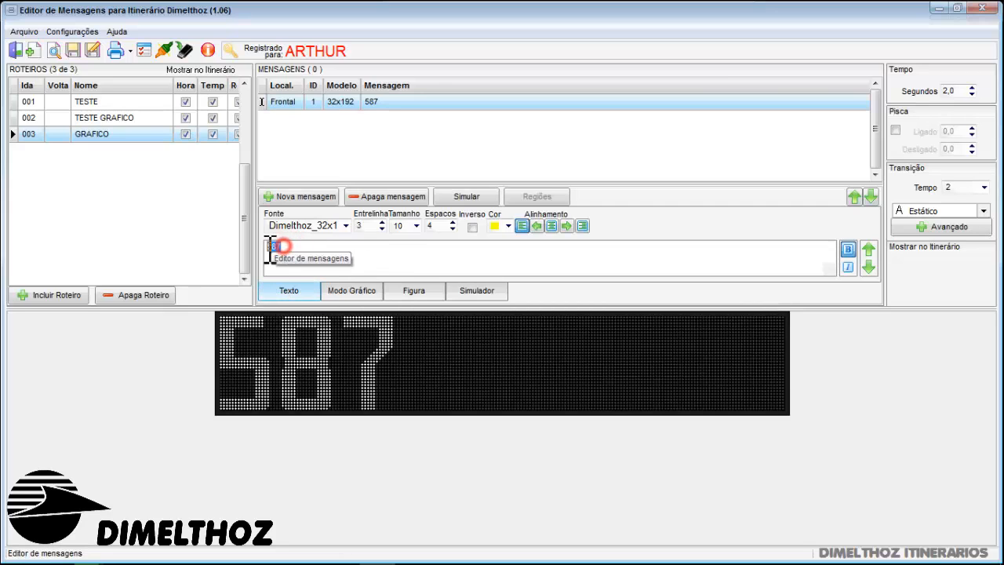
Enter DE PORTO ALEGRE as graphic-mode text over the 587 message
click(335, 290)
click(344, 248)
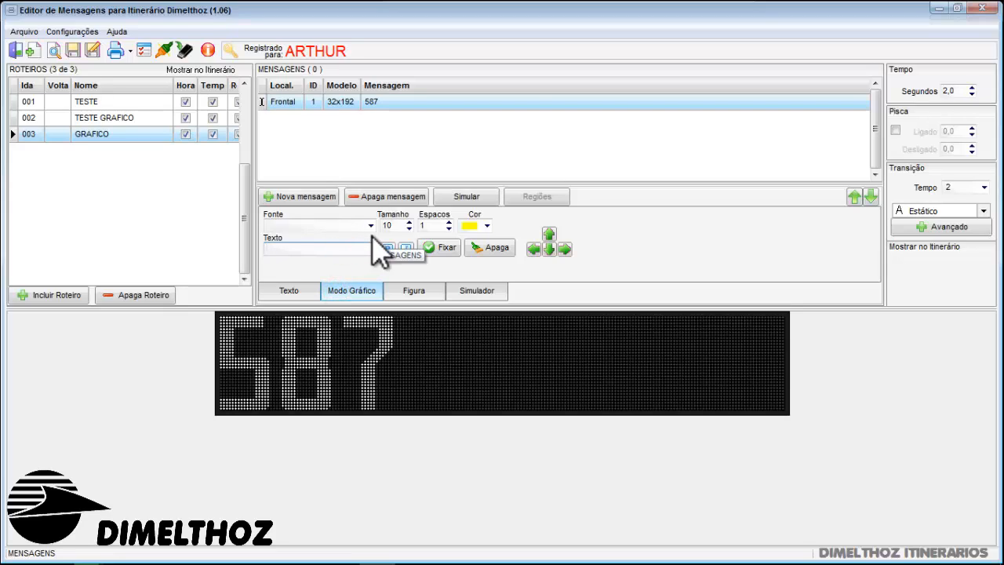
text(pyegygre)
key(BackSpace)
key(BackSpace)
key(BackSpace)
key(BackSpace)
key(BackSpace)
key(BackSpace)
key(BackSpace)
key(BackSpace)
key(Caps_Lock)
text(DE)
text( PORTO A)
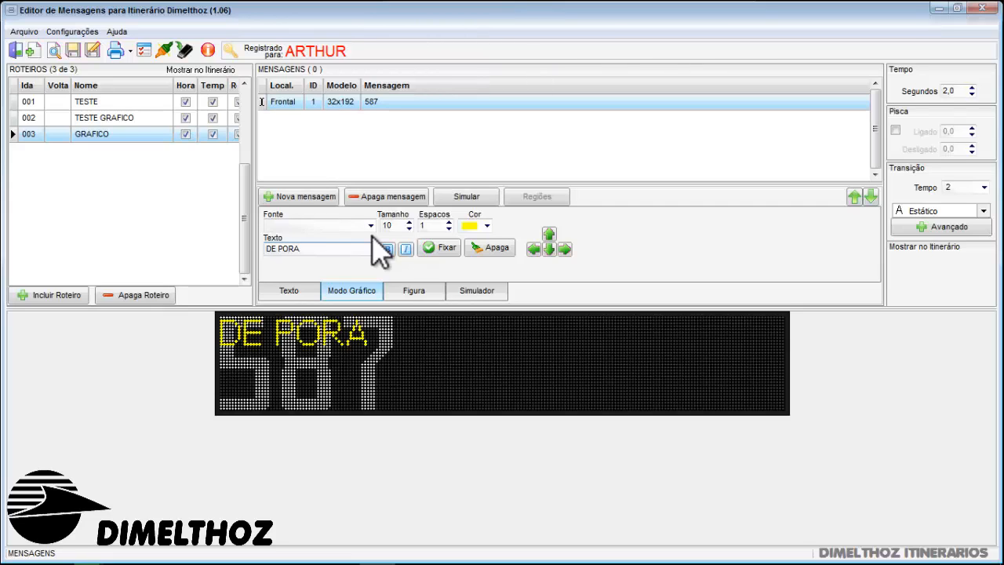
key(BackSpace)
text(TO ALEGRE)
key(BackSpace)
key(BackSpace)
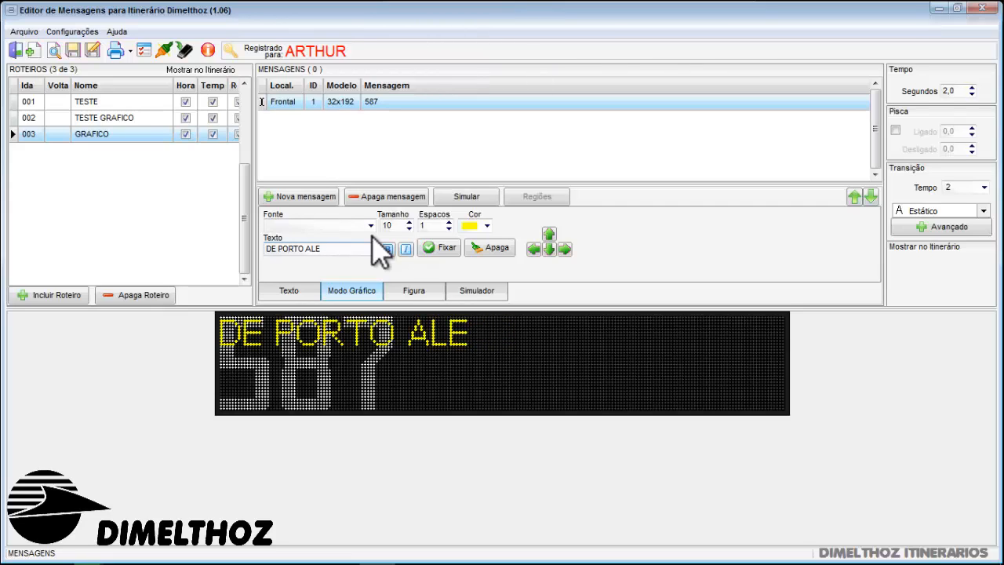
text(GRE)
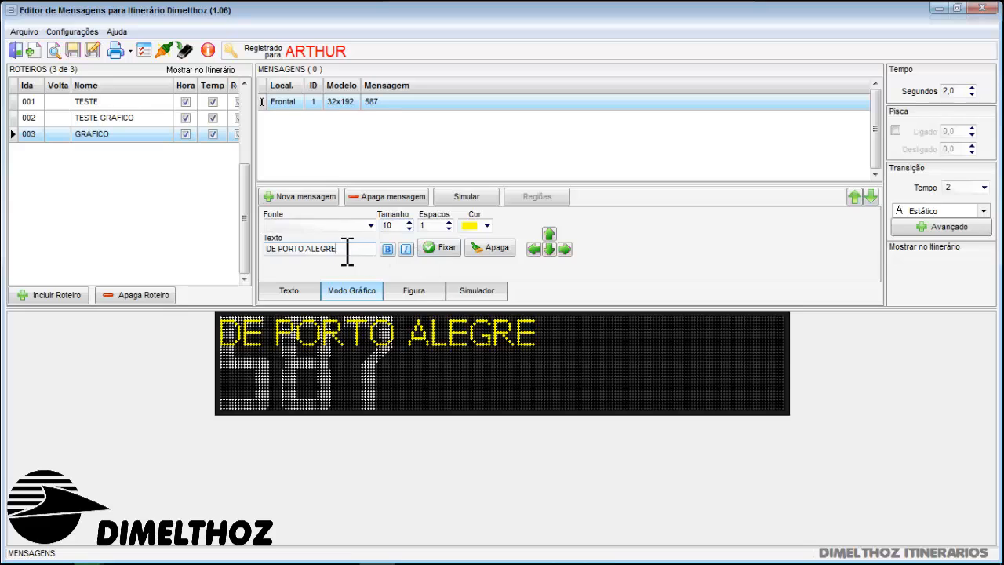
Move the DE PORTO ALEGRE text rightward along the upper line until it clears the 587
click(564, 252)
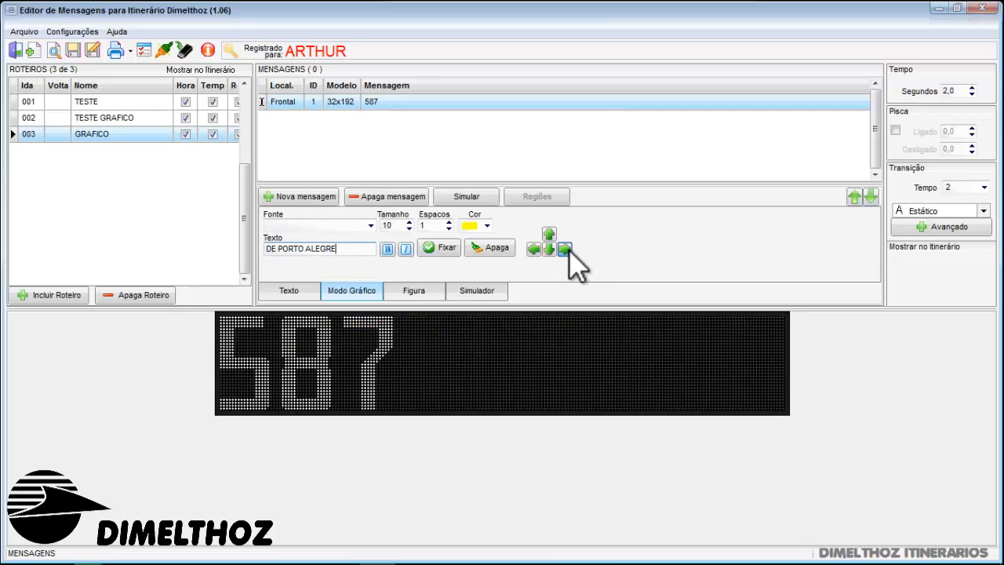
click(568, 249)
click(533, 253)
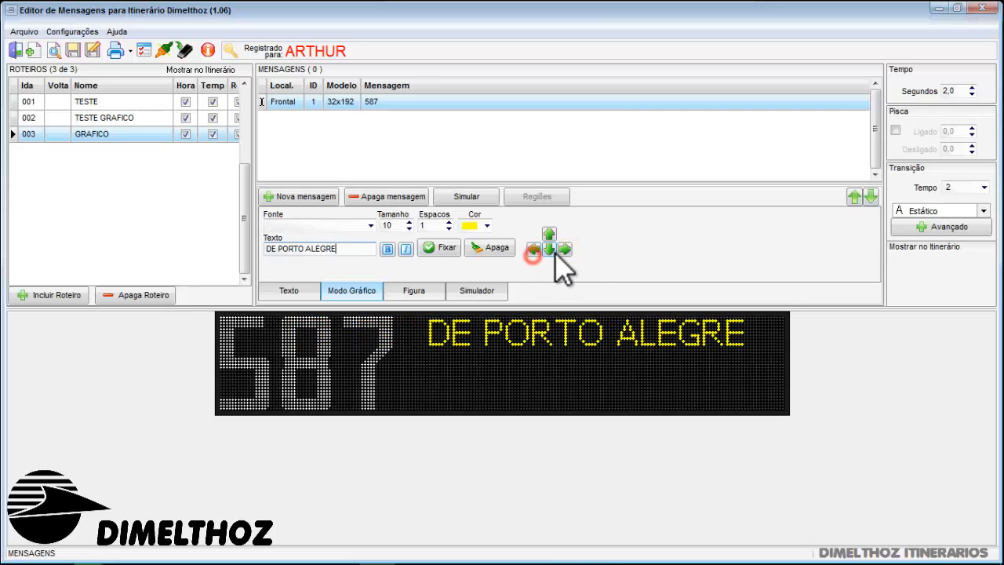
click(559, 250)
Format DE PORTO ALEGRE in bold Dimelthoz_10x07 and fix it beside 587 so it fits the display width
click(368, 226)
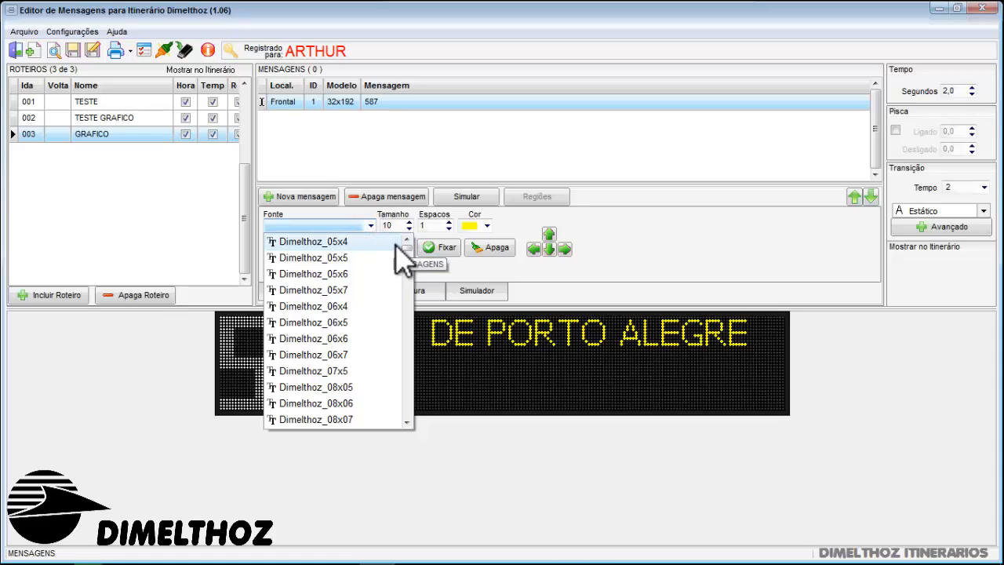
mouse_move(406, 247)
mouse_down()
mouse_move(392, 280)
mouse_move(410, 246)
mouse_move(405, 233)
mouse_up()
click(361, 310)
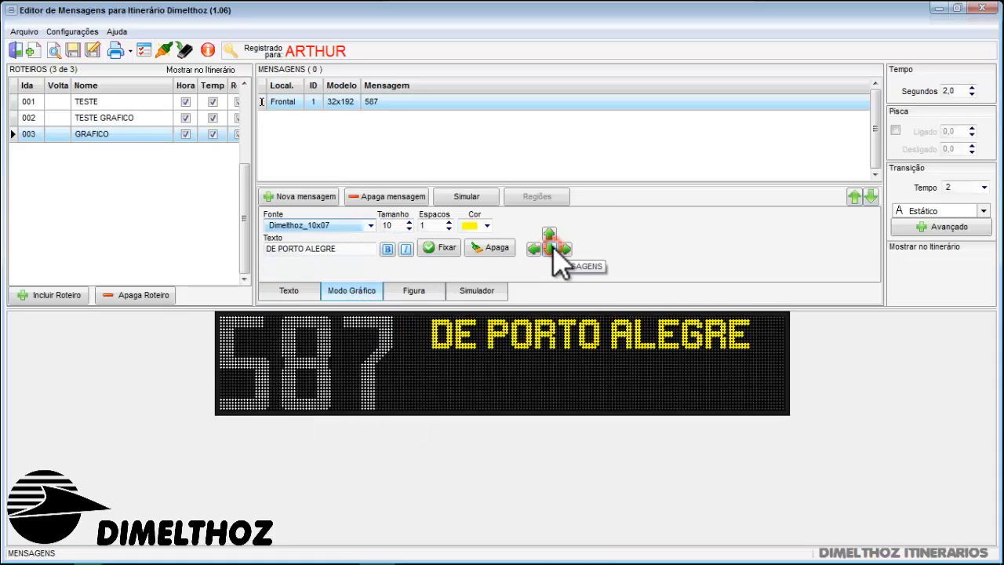
click(386, 248)
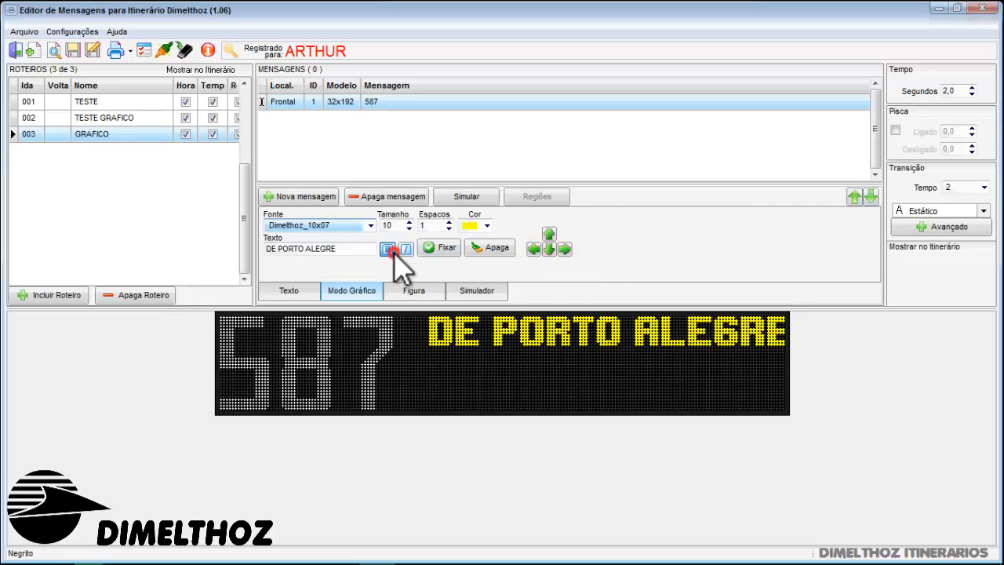
click(534, 248)
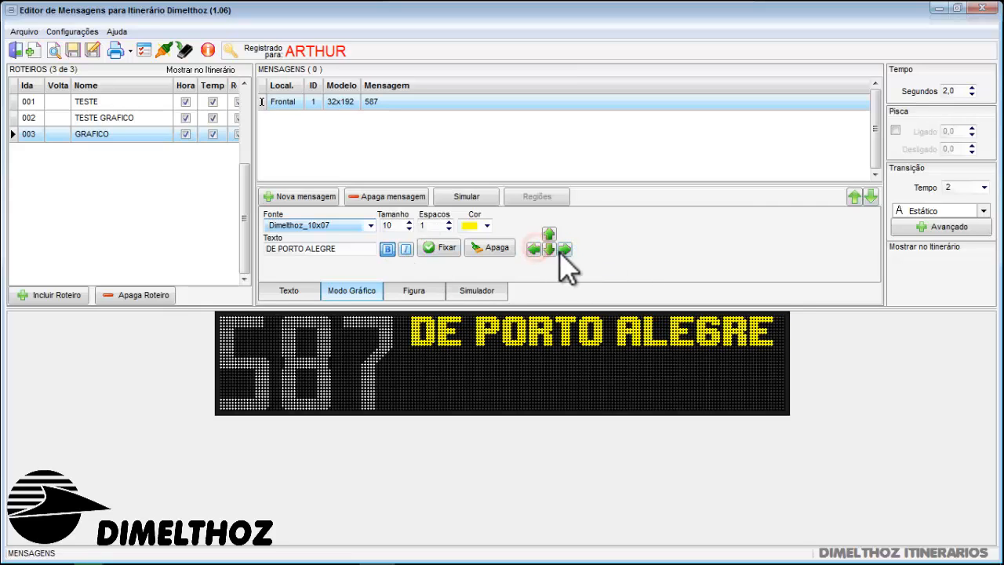
click(451, 246)
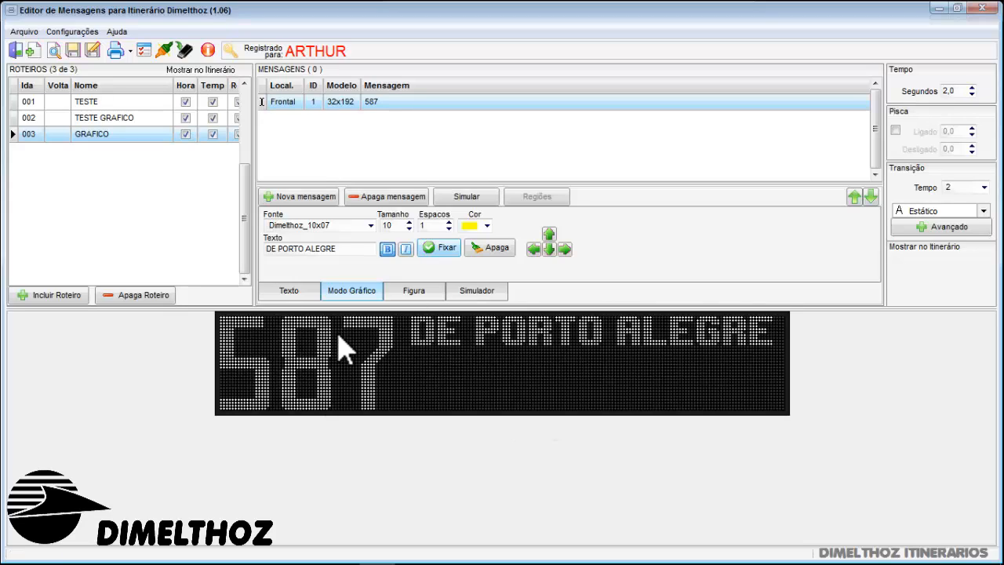
Replace the graphic-mode text with PARA CAXIAS DO SUL
click(349, 251)
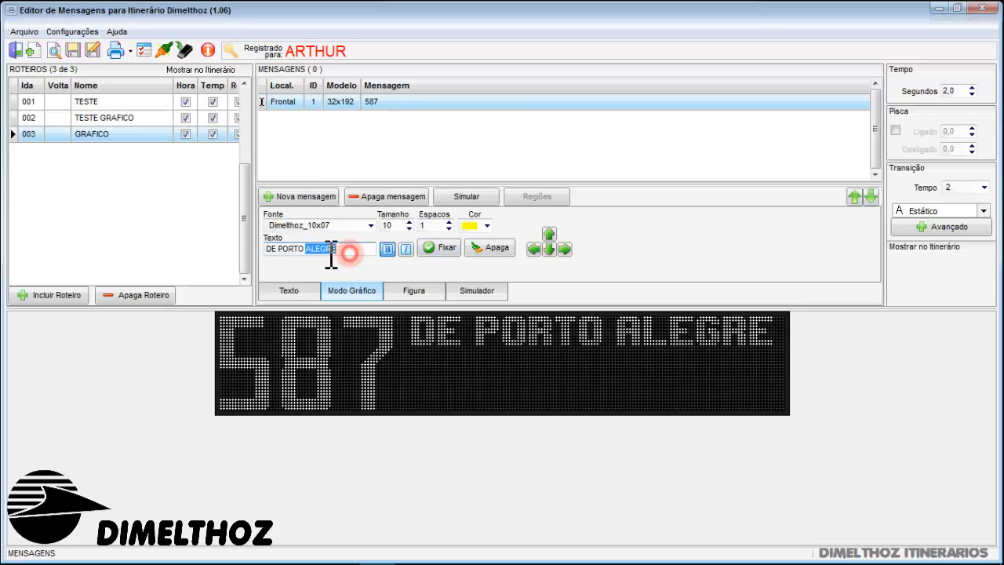
text(PARA CAXIA)
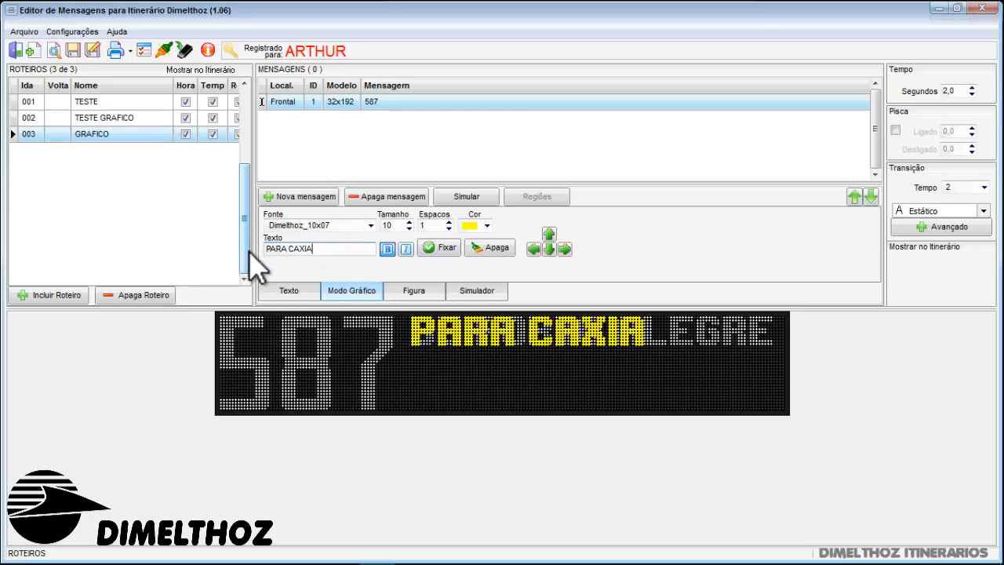
text(S DO SUL)
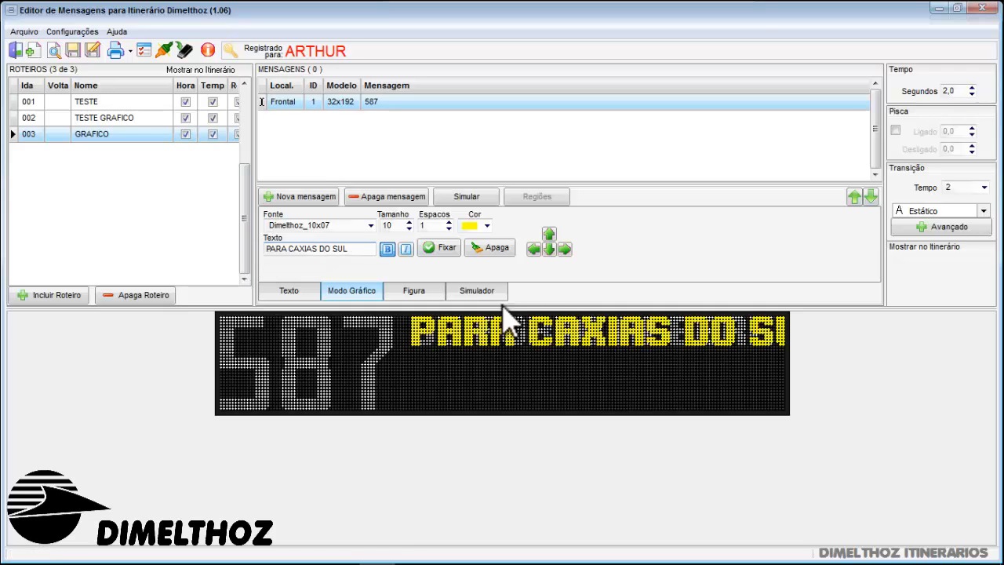
Position PARA CAXIAS DO SUL below DE PORTO ALEGRE, shifted leftward toward the 587
click(547, 248)
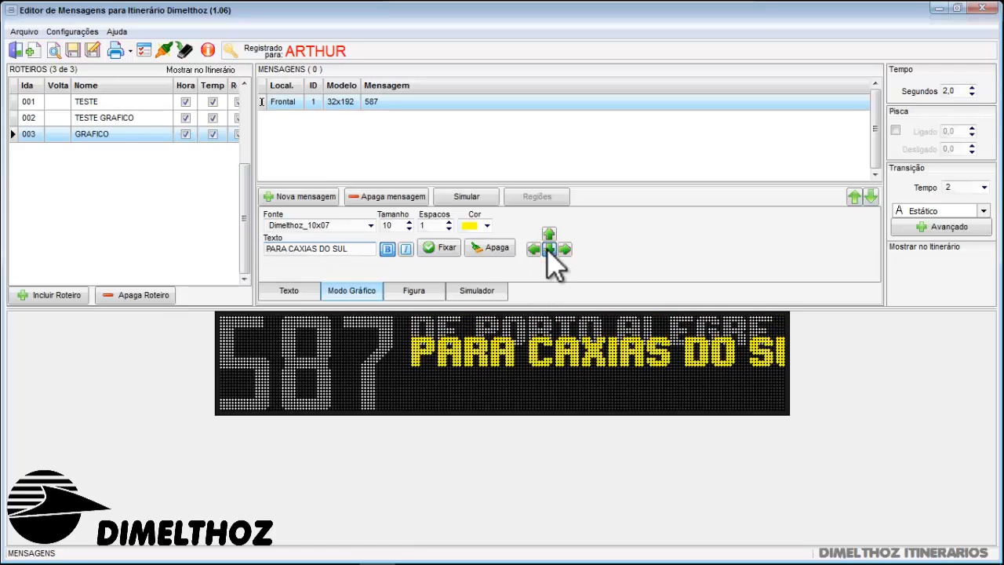
click(547, 249)
click(547, 249)
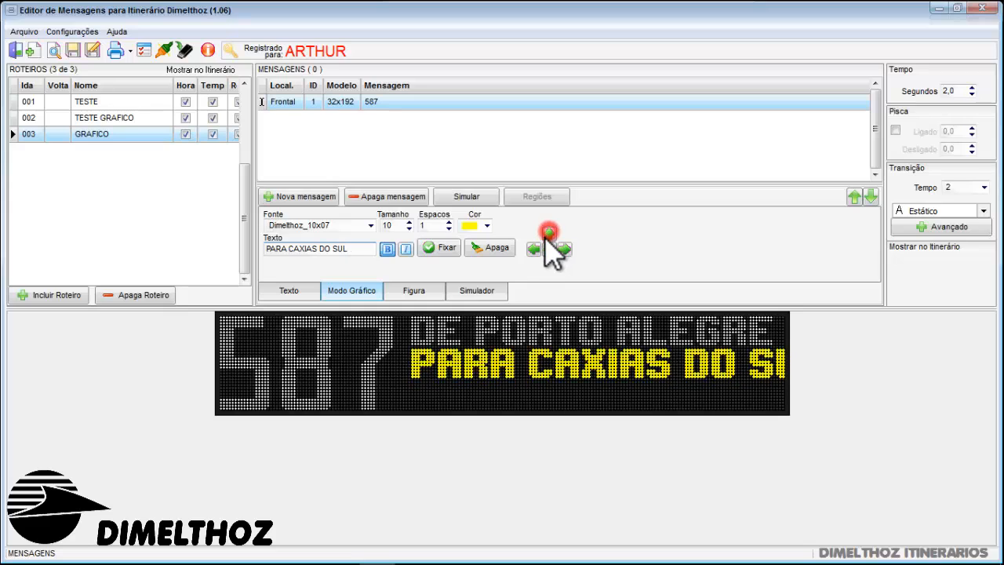
click(547, 249)
click(538, 247)
click(537, 247)
click(538, 247)
click(538, 247)
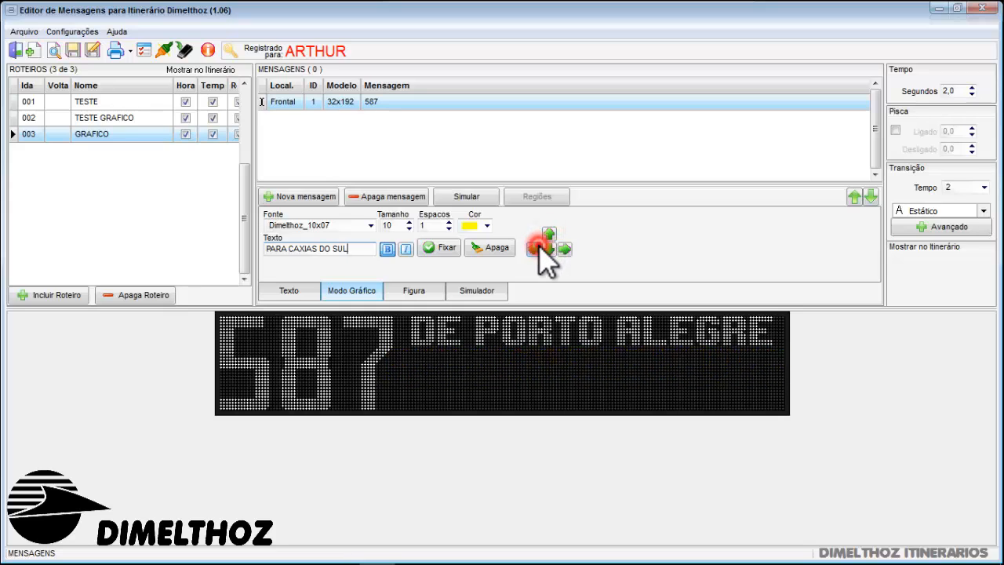
Try the Dimelthoz_10x05 font on the PARA CAXIAS DO SUL text
click(318, 226)
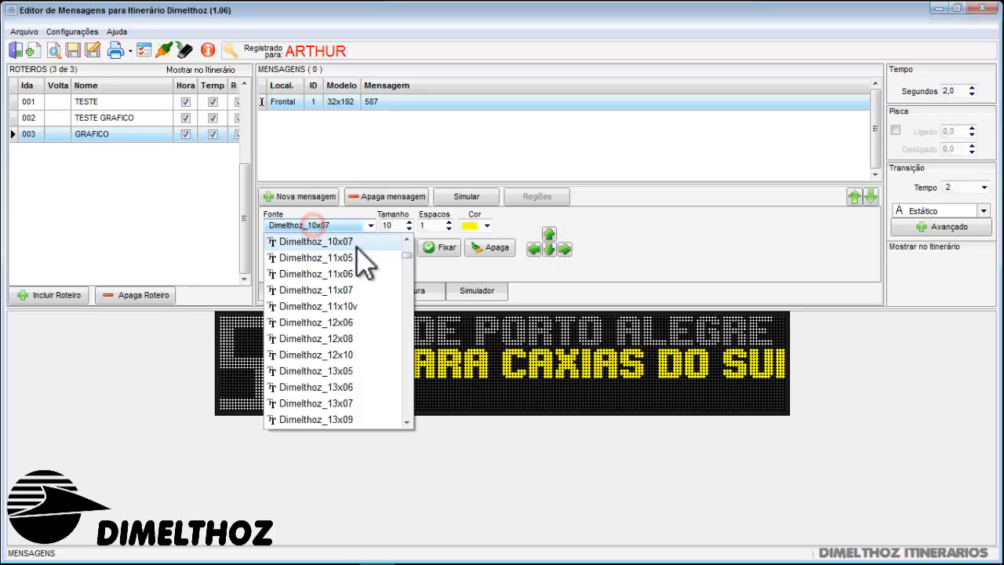
click(512, 269)
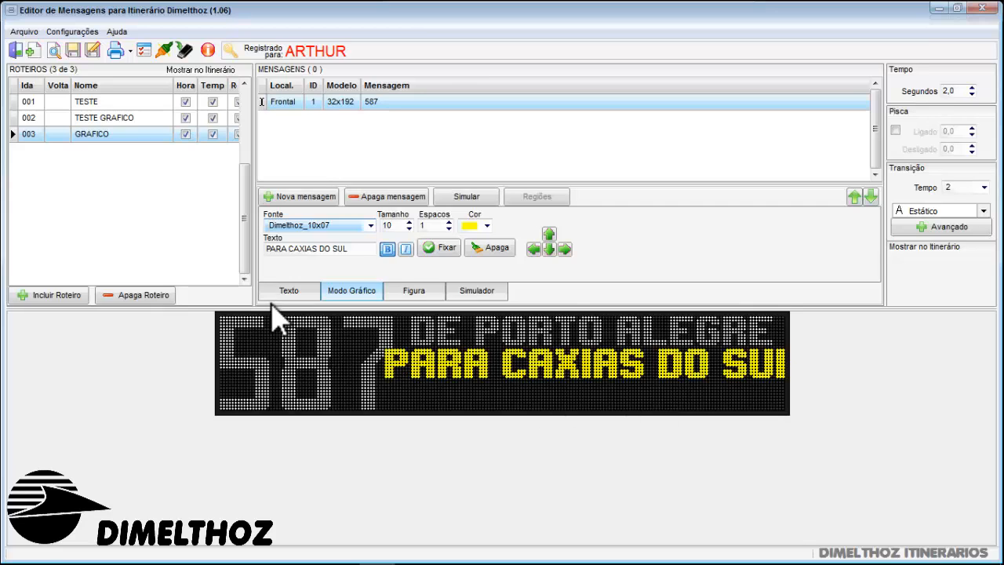
click(339, 226)
click(335, 226)
click(336, 228)
click(336, 228)
click(363, 225)
double_click(402, 240)
click(371, 273)
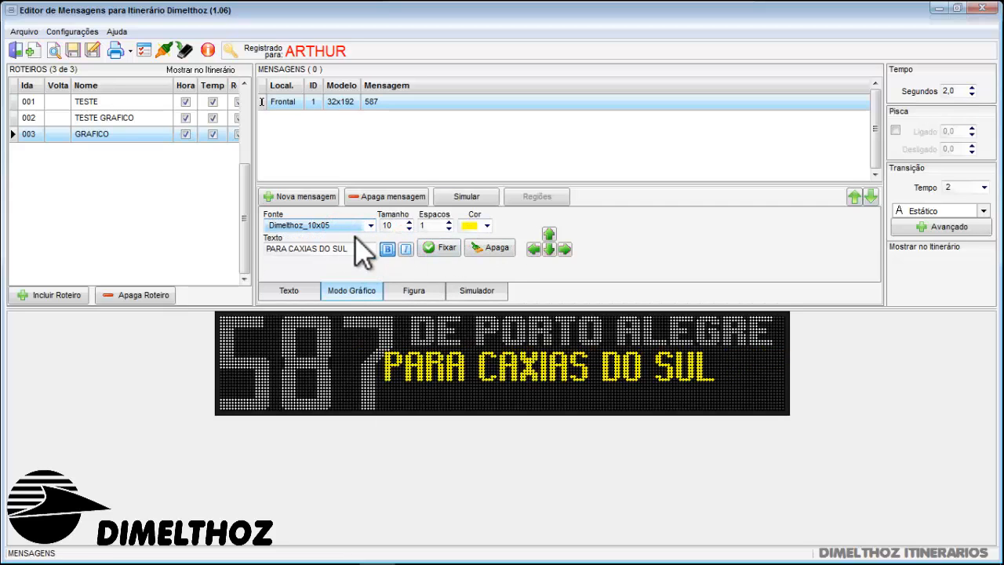
Set PARA CAXIAS DO SUL in the Dimelthoz_13x06 font and fix it just to the right of 587
click(354, 226)
click(349, 417)
click(566, 247)
click(565, 248)
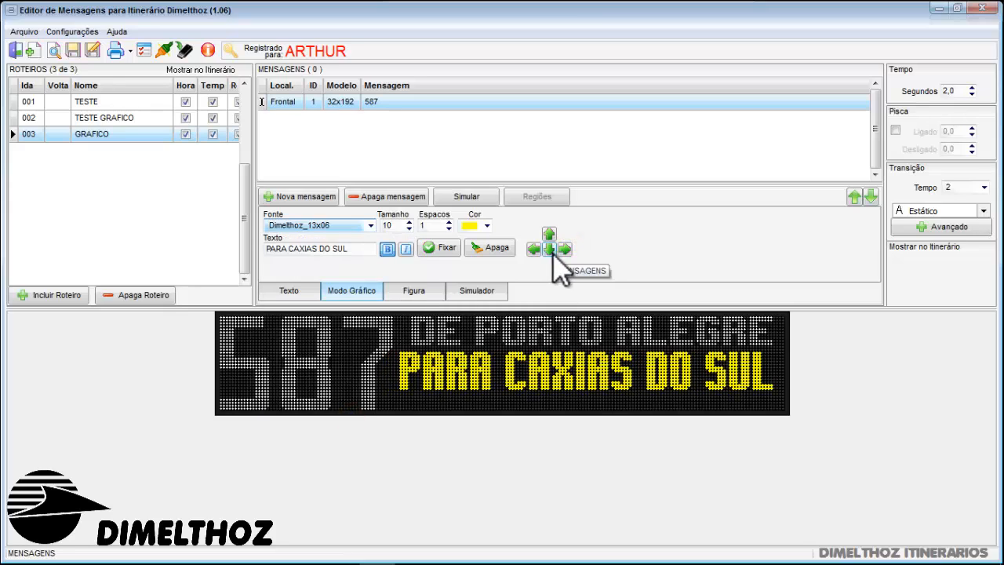
click(441, 247)
Replace the graphic-mode text with VIA BR-116
click(358, 248)
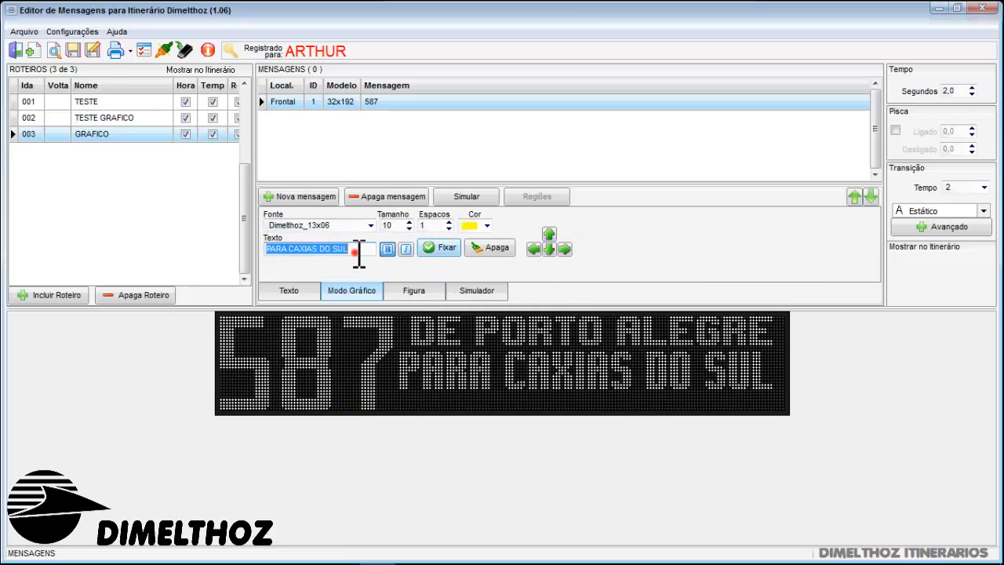
drag(352, 248, 277, 251)
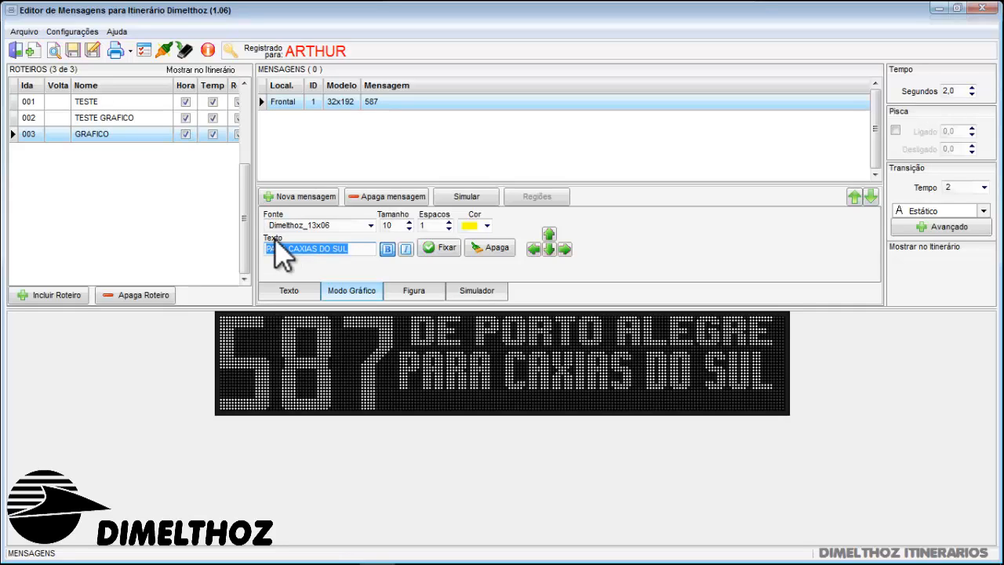
text(VIA BR-116)
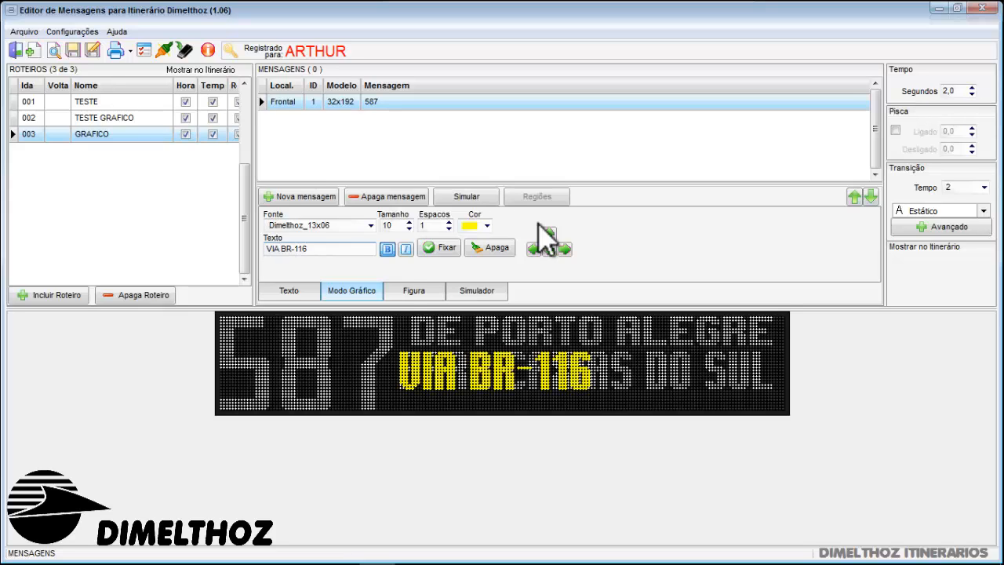
Set VIA BR-116 in the Dimelthoz_06x4 font and move it below PARA CAXIAS DO SUL
click(370, 225)
click(405, 241)
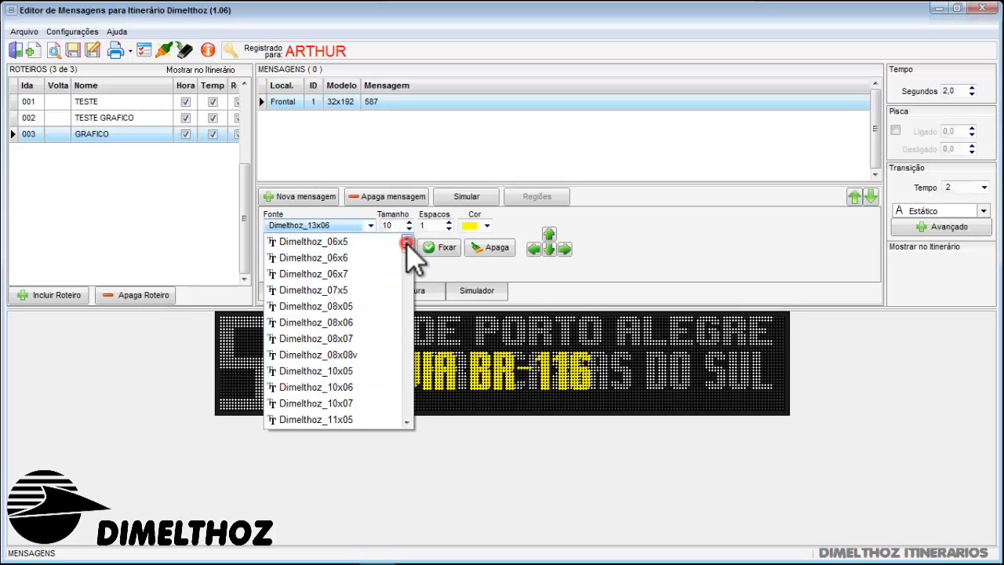
click(340, 242)
click(547, 249)
Set the VIA BR-116 graphic text in the Dimelthoz_06x7 font
click(370, 225)
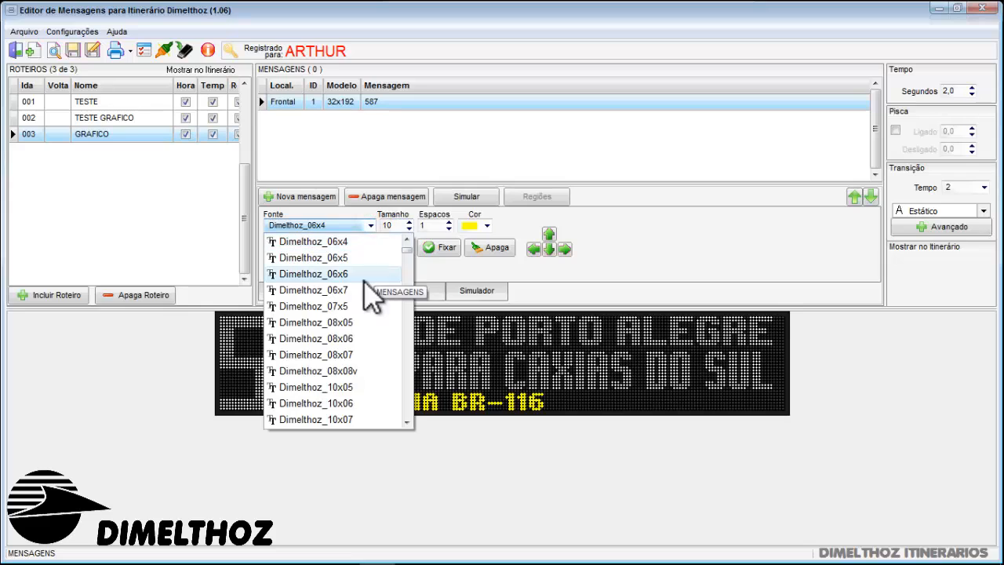
click(345, 306)
click(360, 227)
click(405, 241)
click(322, 241)
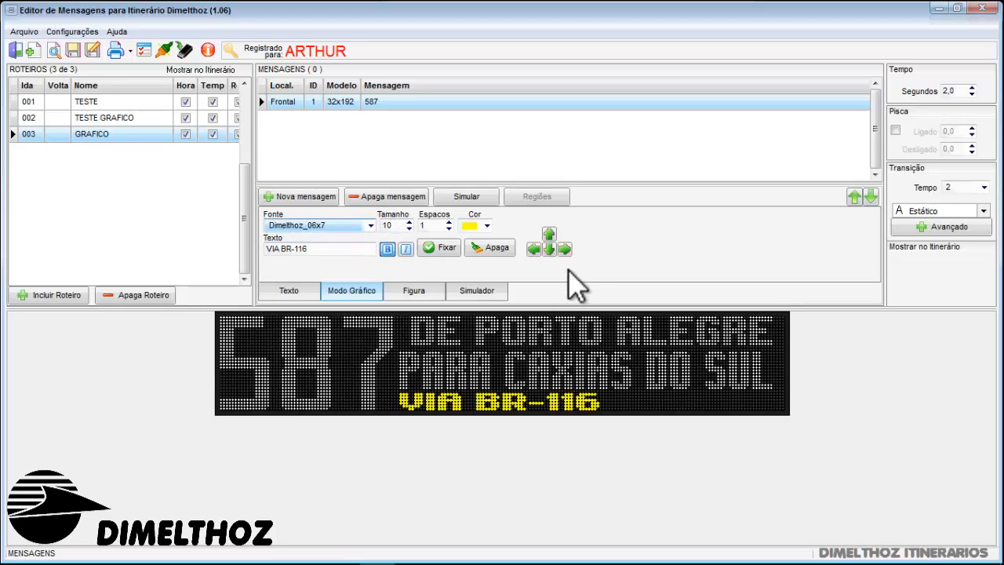
Move VIA BR-116 along the lowest line to the right end of the display and fix it
click(564, 248)
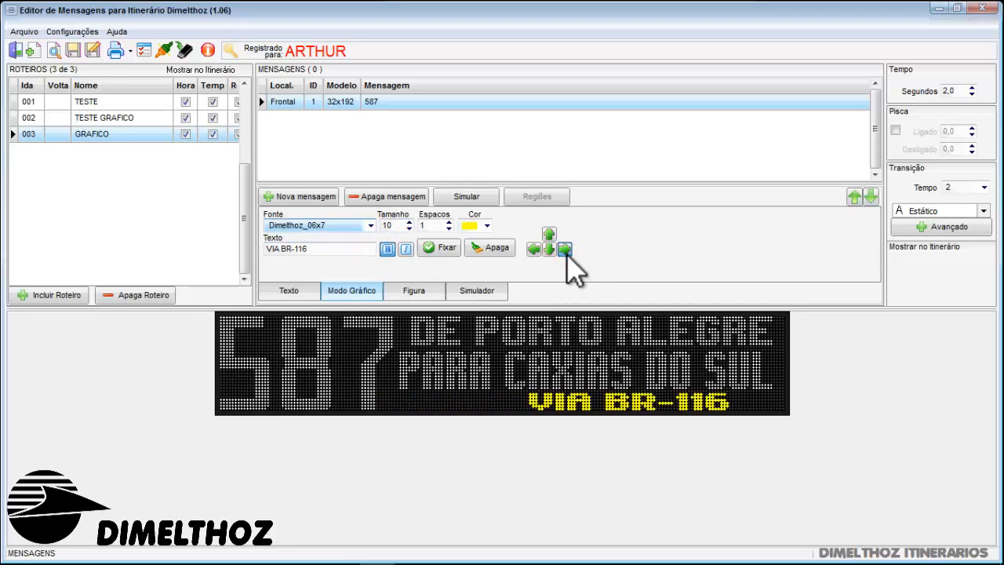
click(565, 249)
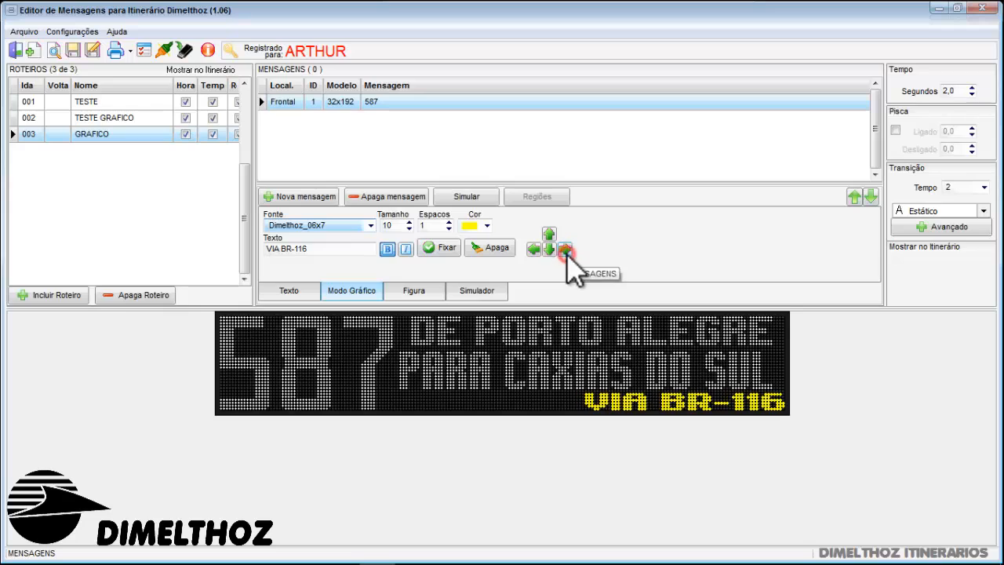
click(427, 249)
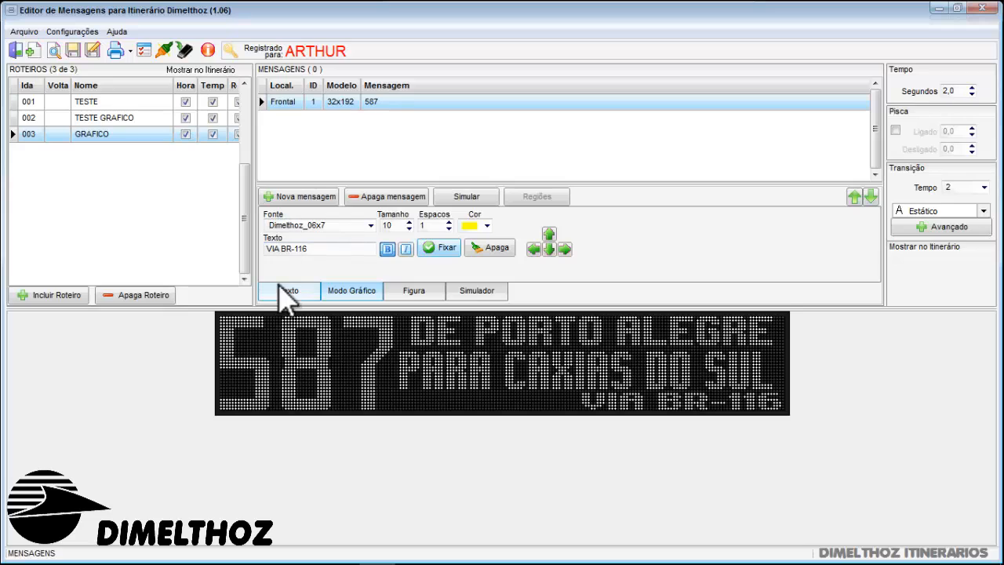
Duplicate the finished 587 message of route GRAFICO as a second message and check the copy against the original
click(372, 102)
right_click(399, 102)
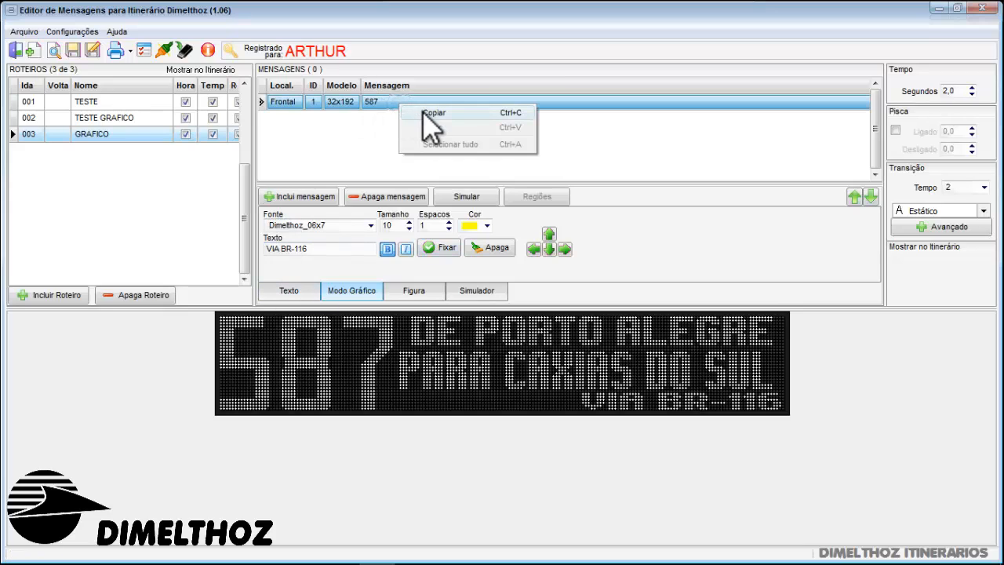
click(425, 113)
right_click(397, 123)
click(424, 146)
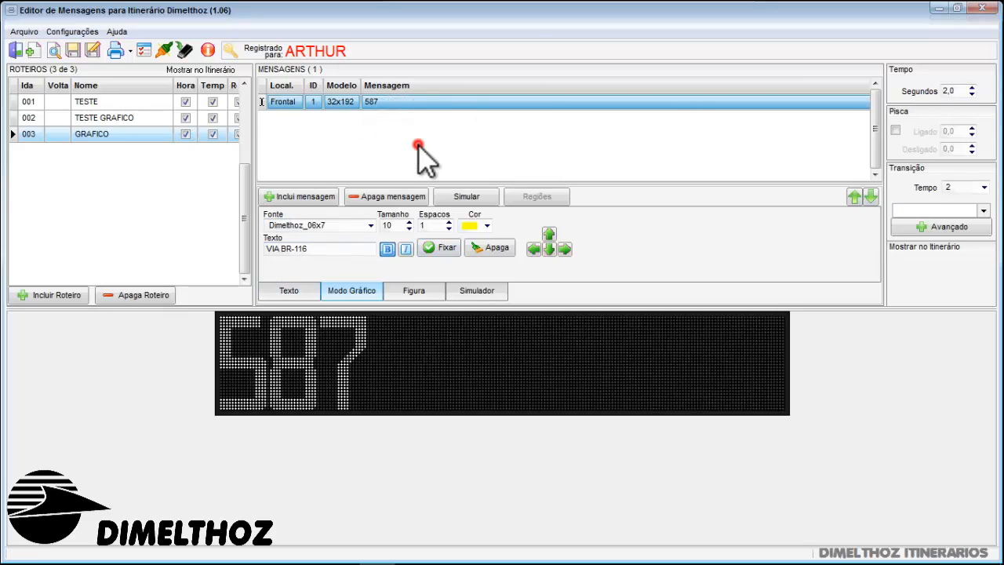
click(394, 108)
click(394, 122)
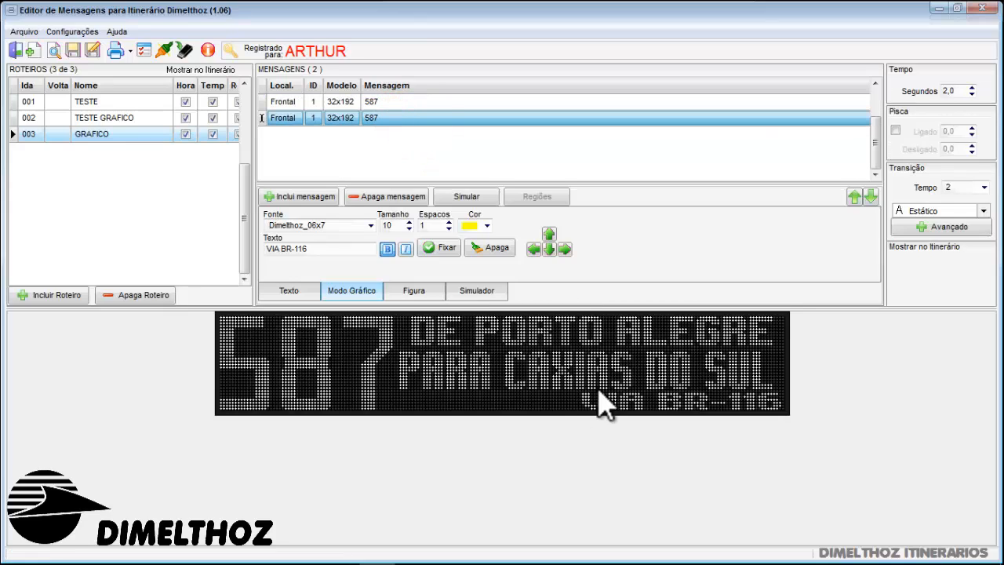
Erase VIA BR-116 from the display of the second 587 message
click(401, 103)
click(400, 116)
mouse_move(601, 405)
mouse_down()
mouse_move(592, 400)
mouse_move(609, 400)
mouse_move(587, 406)
mouse_move(757, 399)
mouse_move(776, 405)
mouse_move(668, 401)
mouse_move(780, 417)
mouse_move(663, 405)
mouse_move(772, 407)
mouse_move(756, 409)
mouse_up()
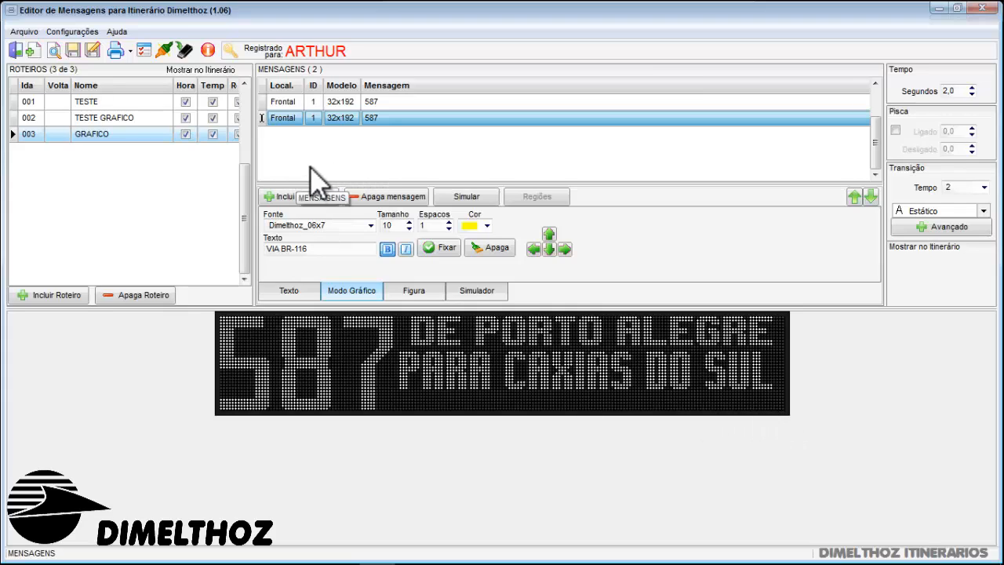
Compare the display previews of the first and second 587 messages
click(408, 101)
click(394, 119)
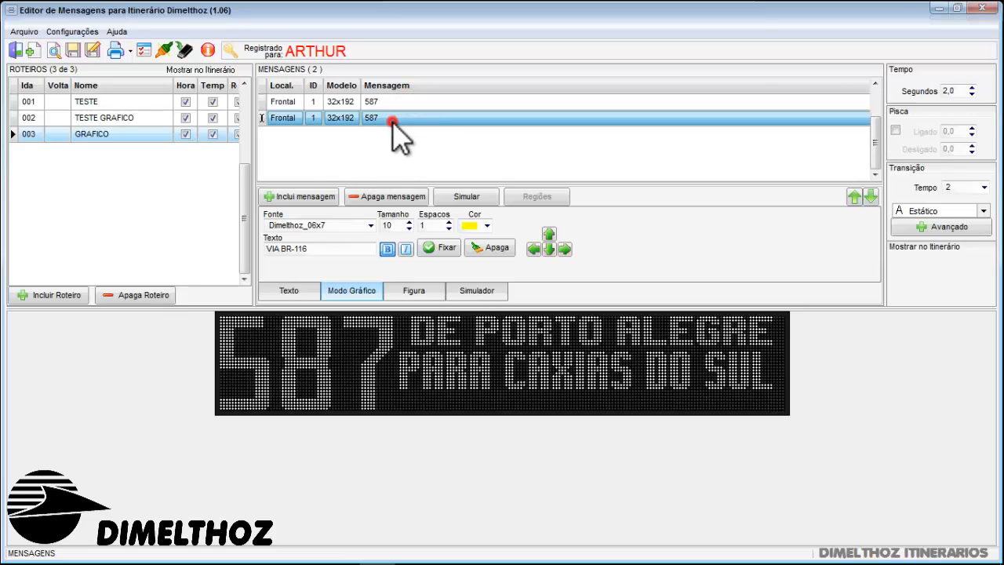
click(398, 102)
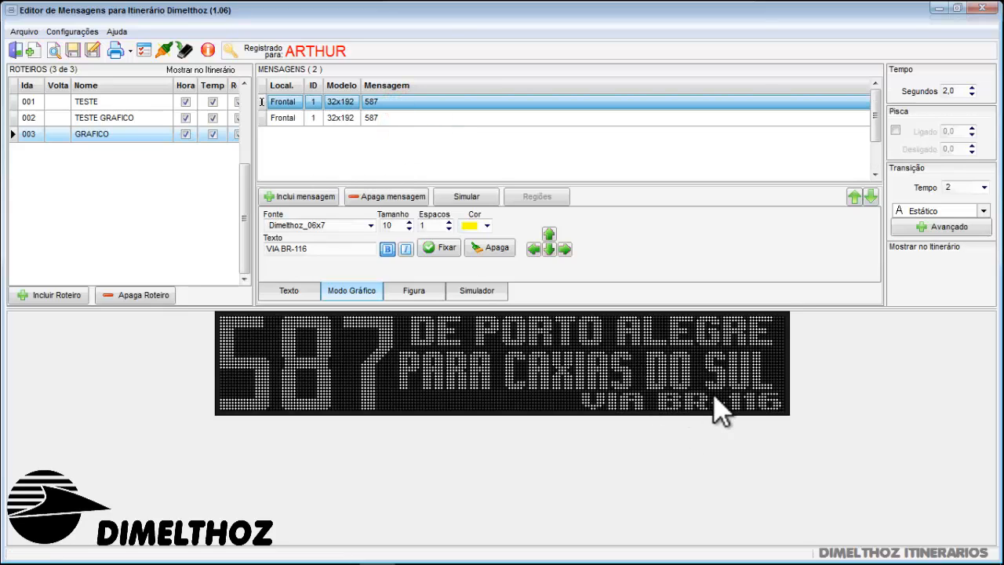
click(428, 121)
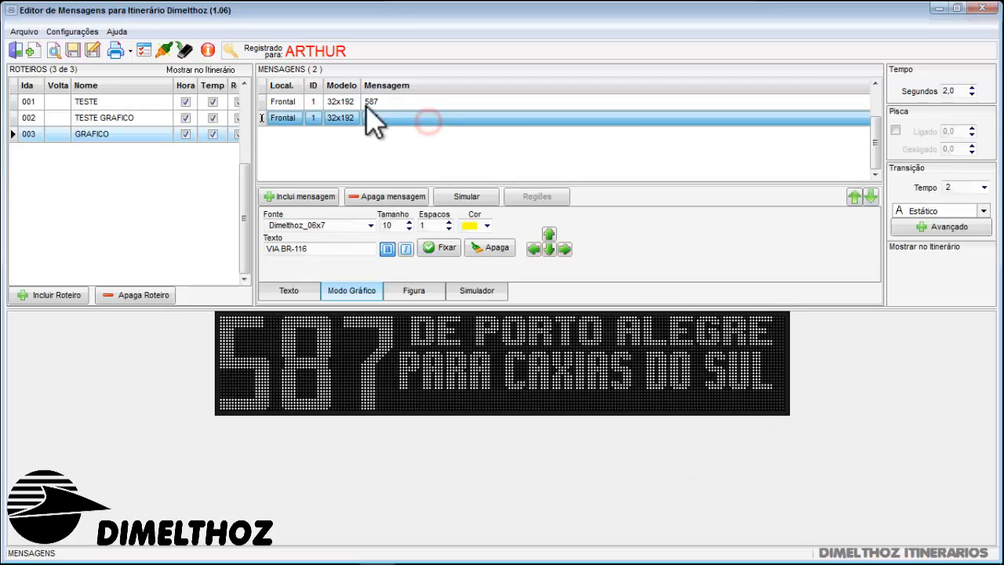
click(410, 102)
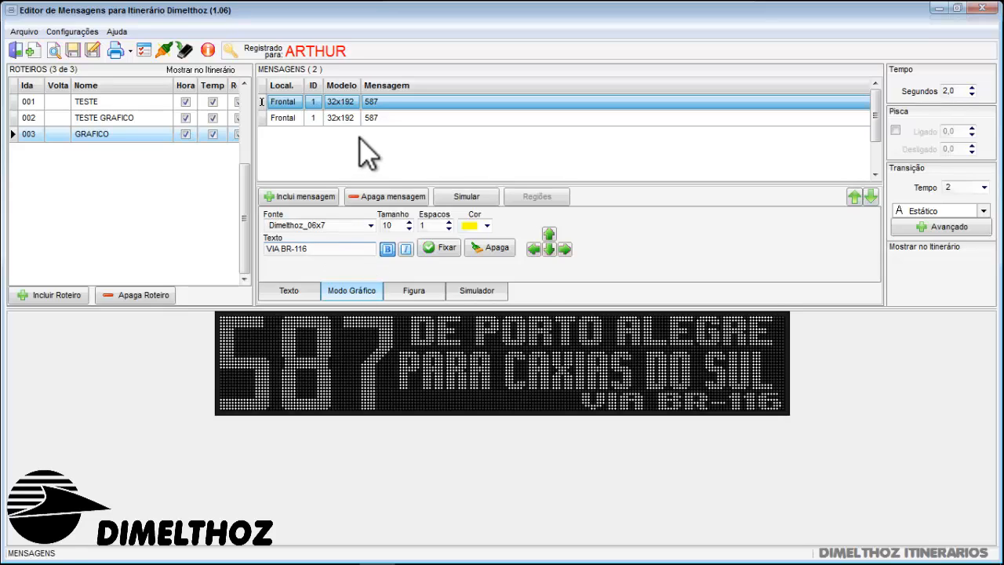
click(390, 117)
click(393, 104)
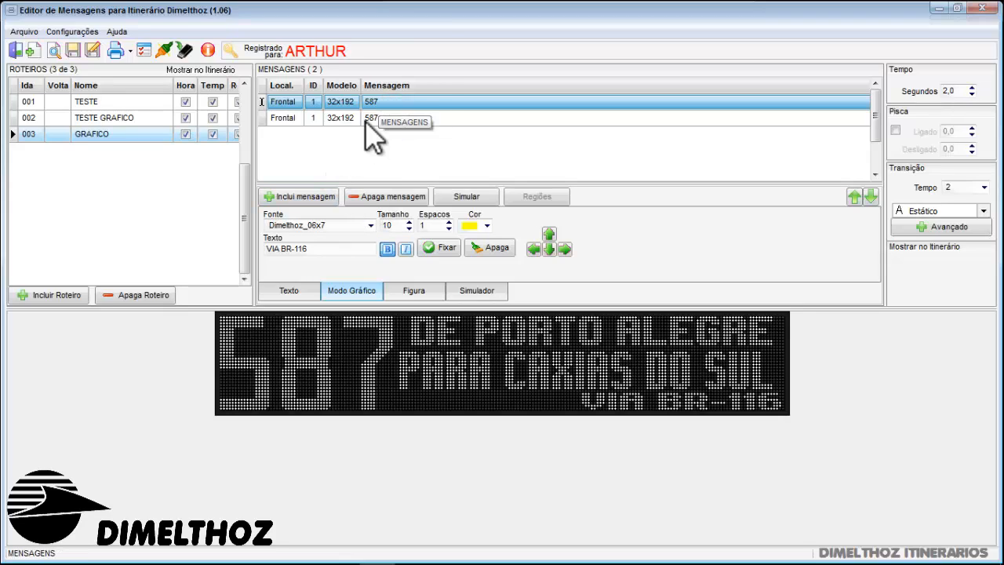
Duplicate the second message, the one without VIA BR-116, as a third Frontal 32x192 message
click(361, 118)
right_click(366, 122)
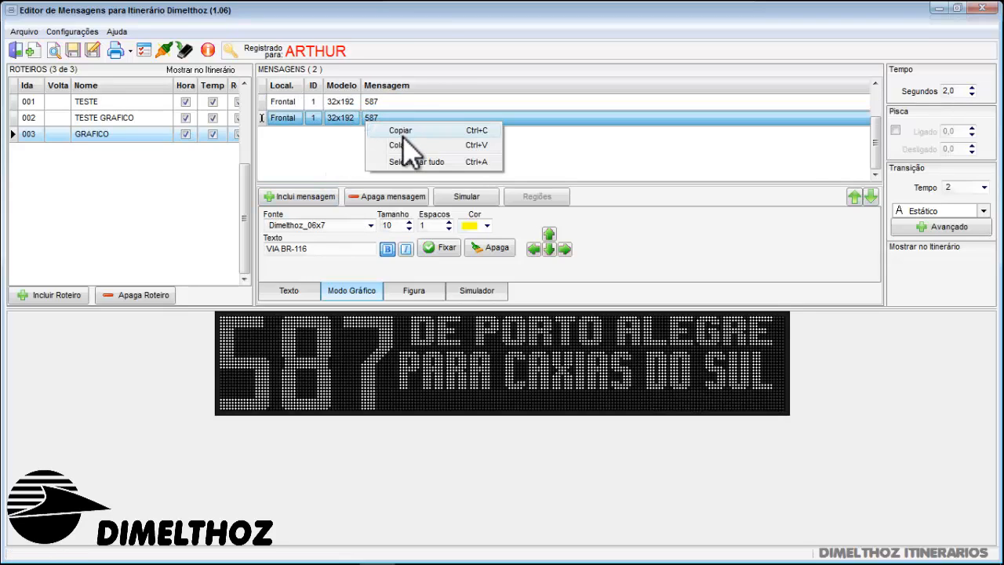
click(403, 132)
click(308, 196)
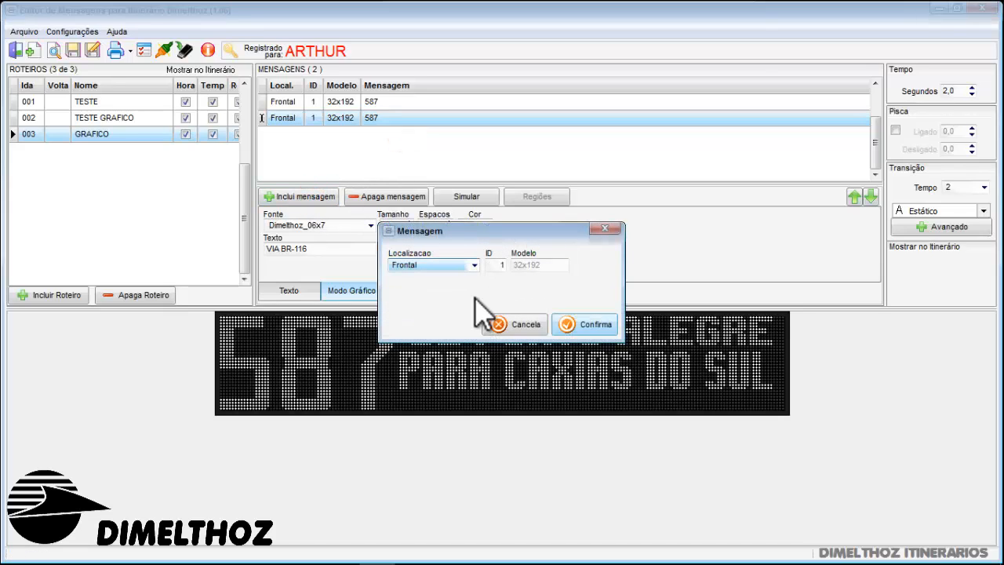
click(573, 325)
right_click(362, 159)
click(410, 182)
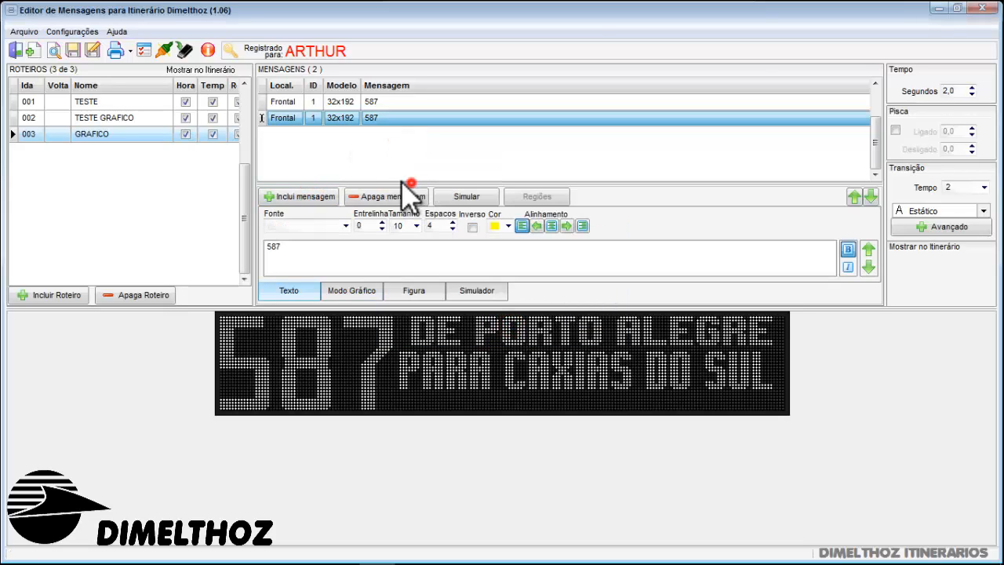
click(382, 120)
click(377, 131)
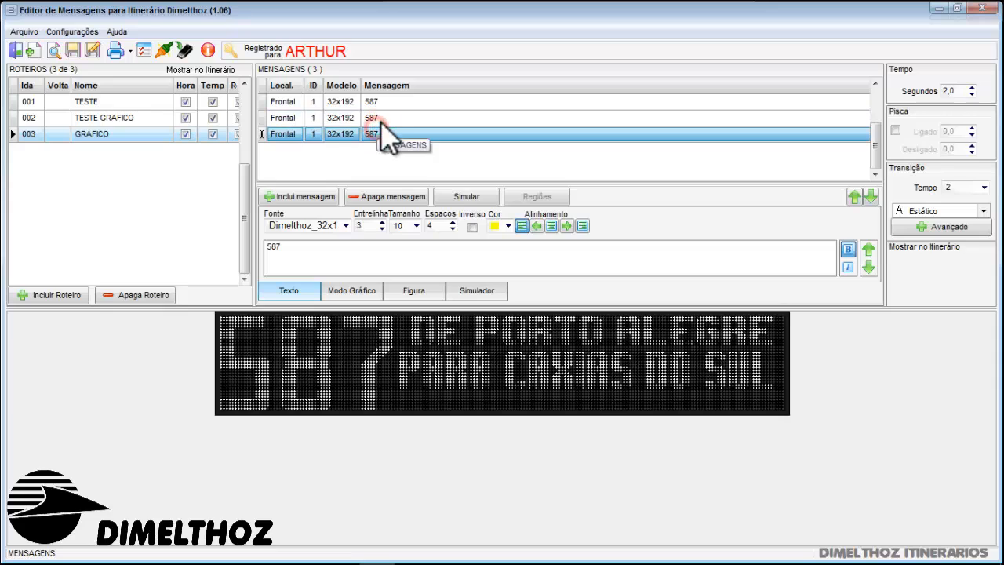
click(383, 119)
Shorten the graphic-mode text to VIA and fix it on the lowest line of the third message
click(379, 135)
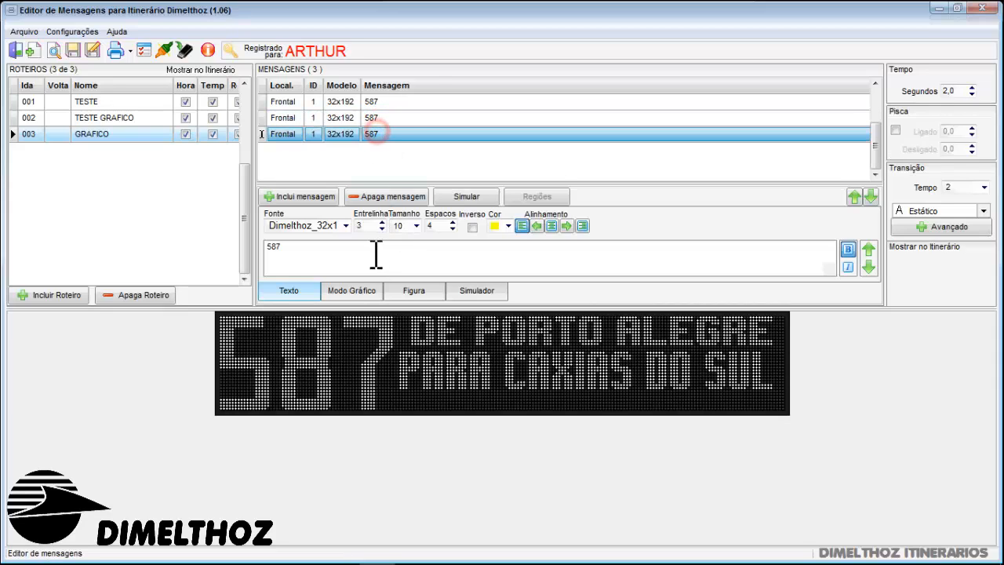
click(349, 288)
double_click(322, 251)
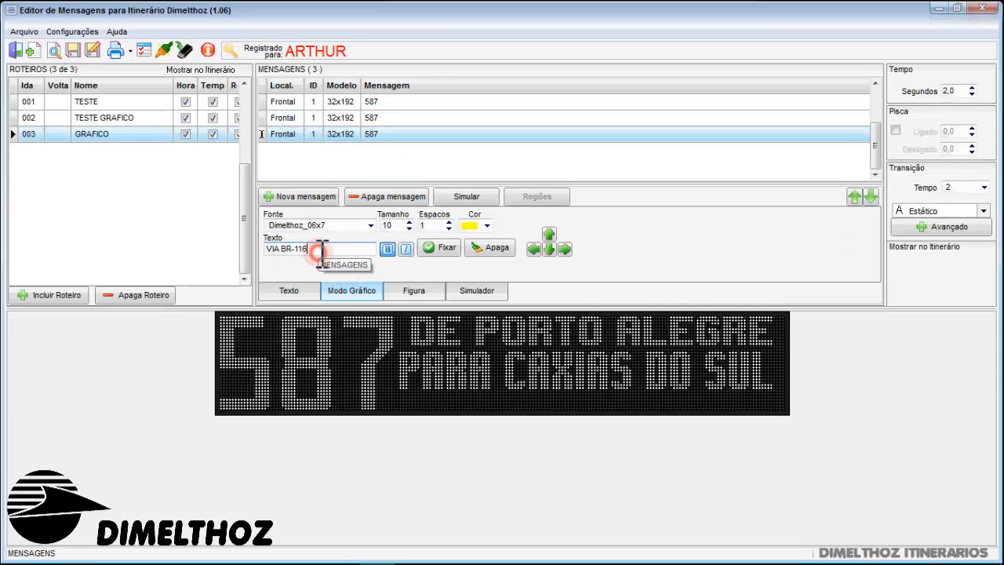
key(BackSpace)
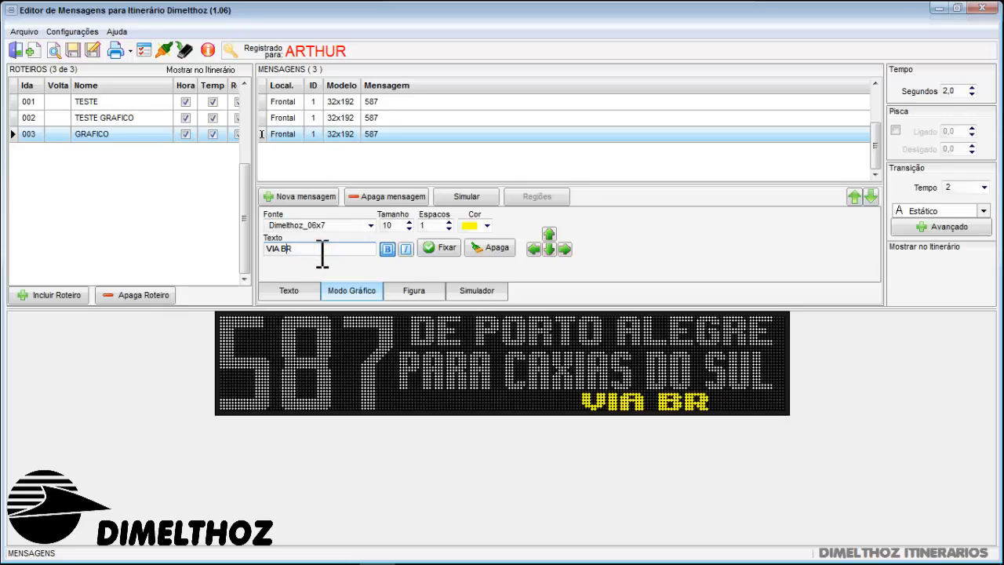
key(BackSpace)
key(BackSpace)
click(441, 247)
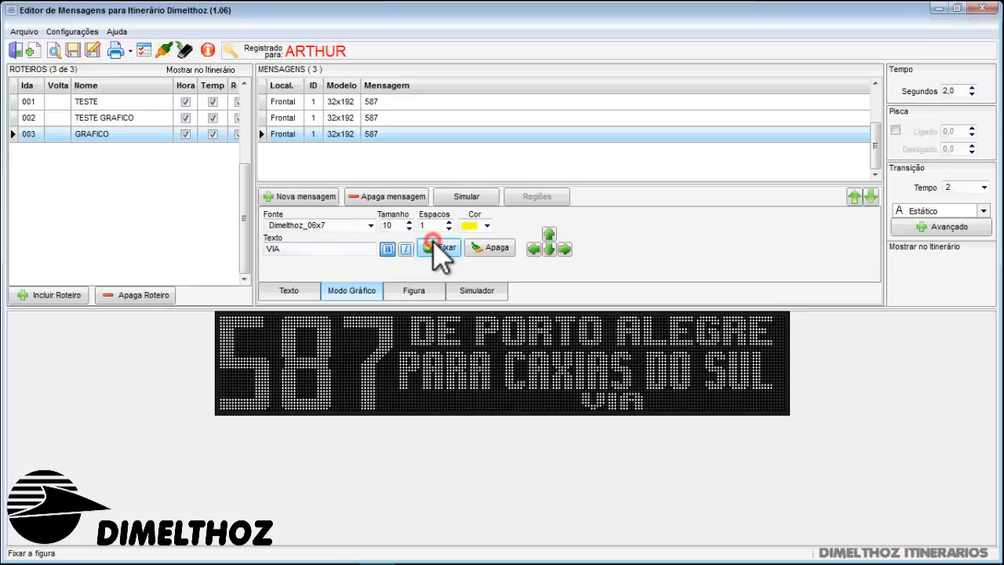
Duplicate the third message, the one ending in VIA, as a fourth message and compare the two
right_click(379, 133)
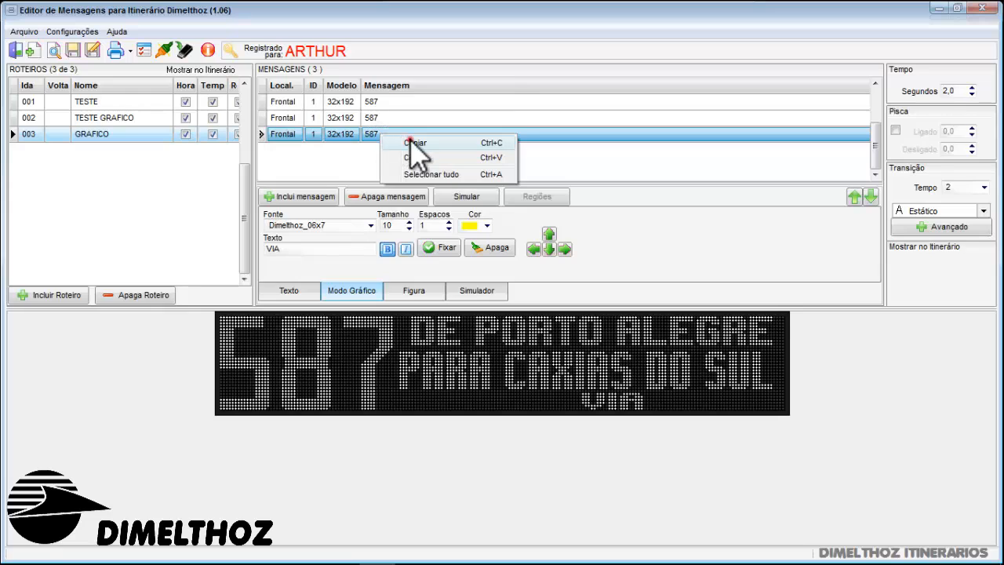
click(409, 140)
right_click(369, 163)
click(417, 186)
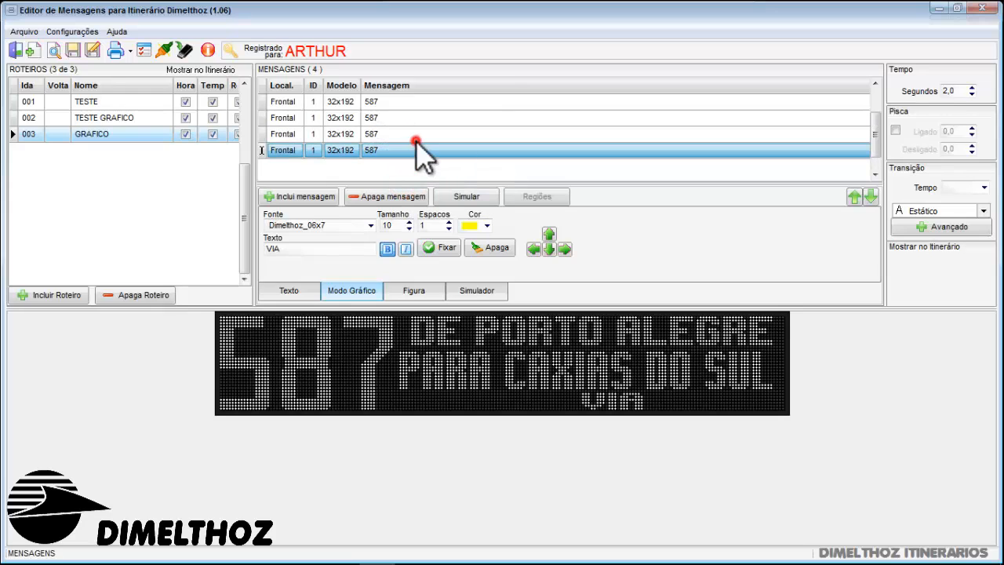
click(415, 139)
click(388, 149)
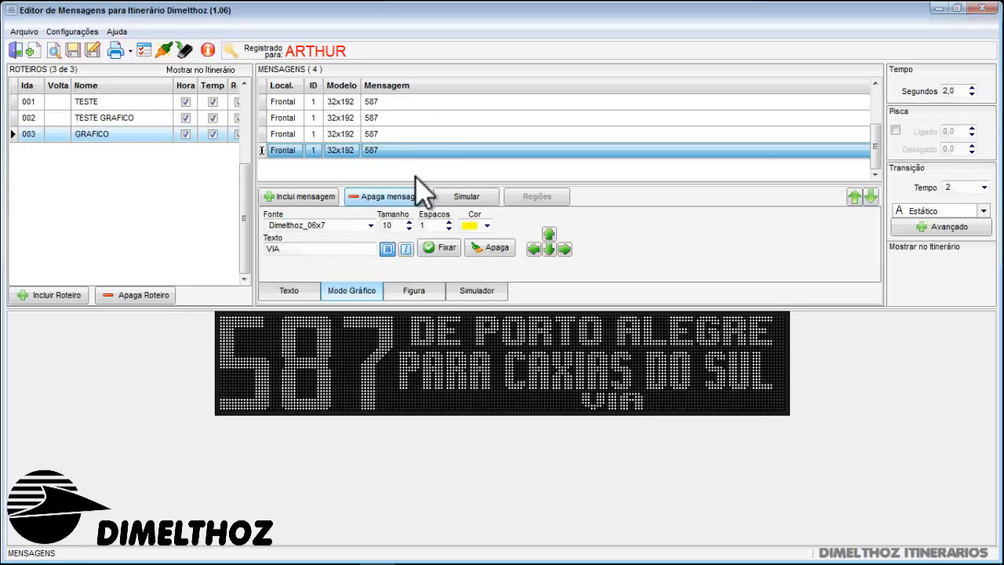
click(398, 132)
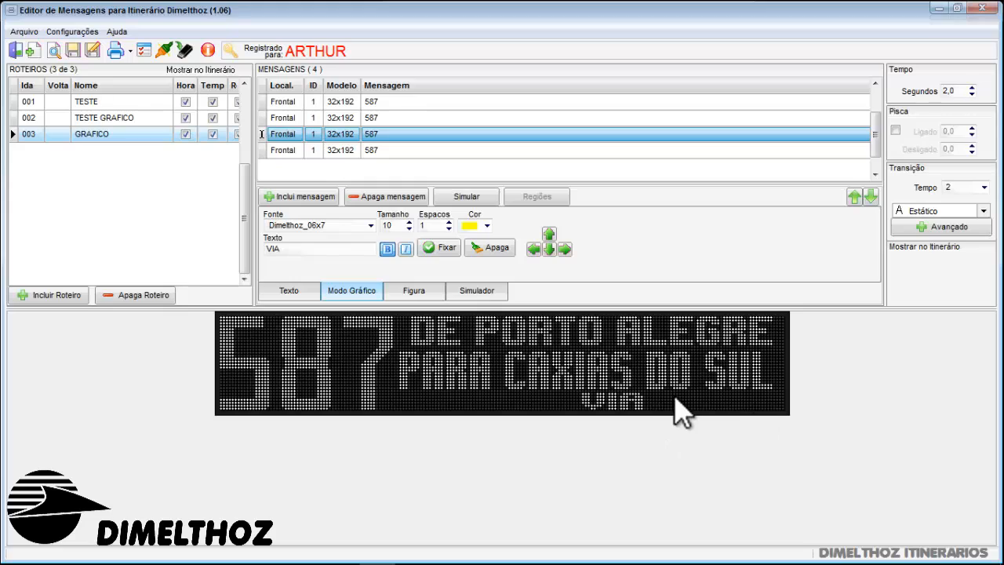
Replace the graphic-mode text with three dots placed after VIA in the fourth message
click(409, 154)
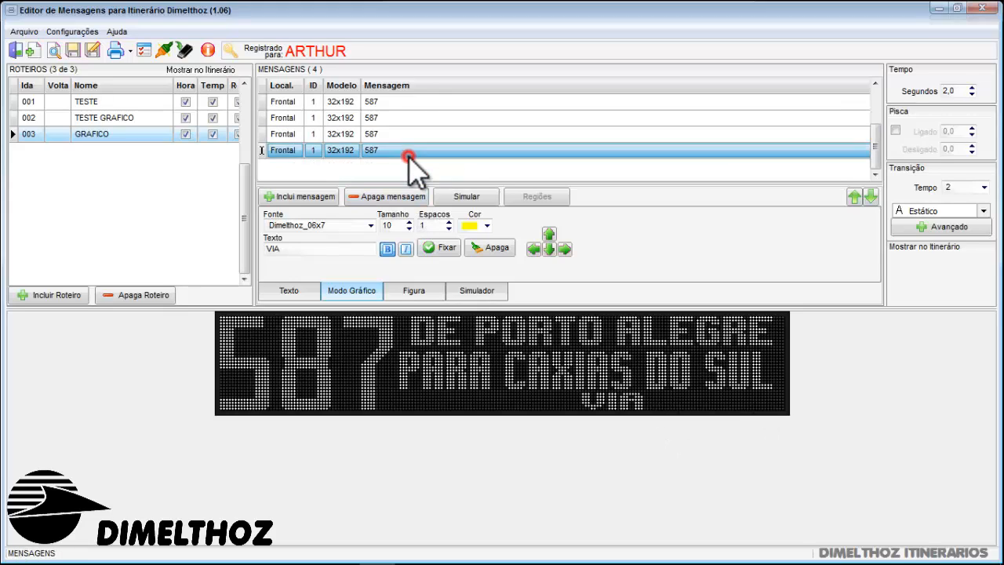
click(353, 249)
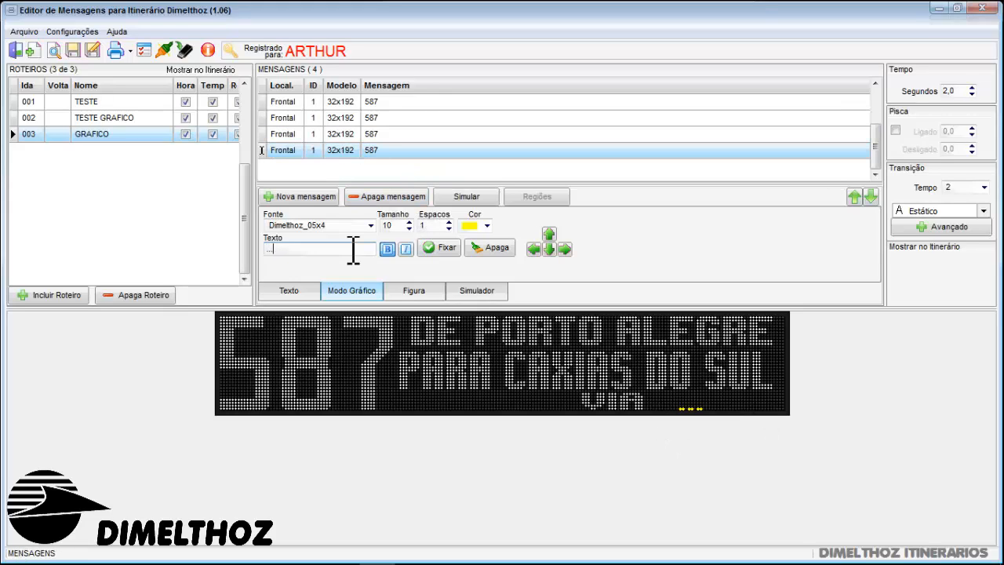
click(548, 233)
click(550, 245)
Set the three dots in the Dimelthoz_08x05 font, lower them to the VIA line and fix them
click(370, 225)
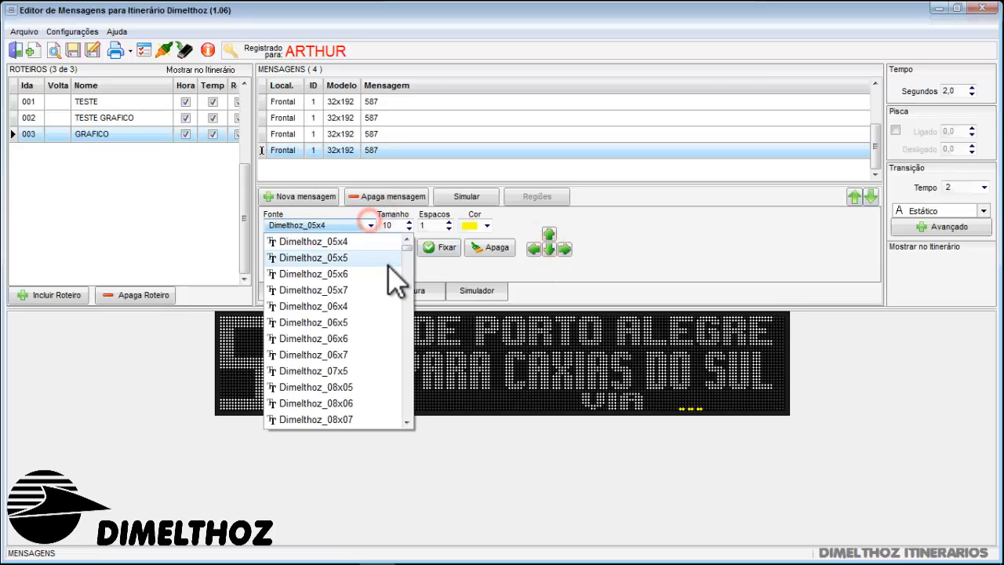
click(381, 273)
click(370, 225)
click(377, 356)
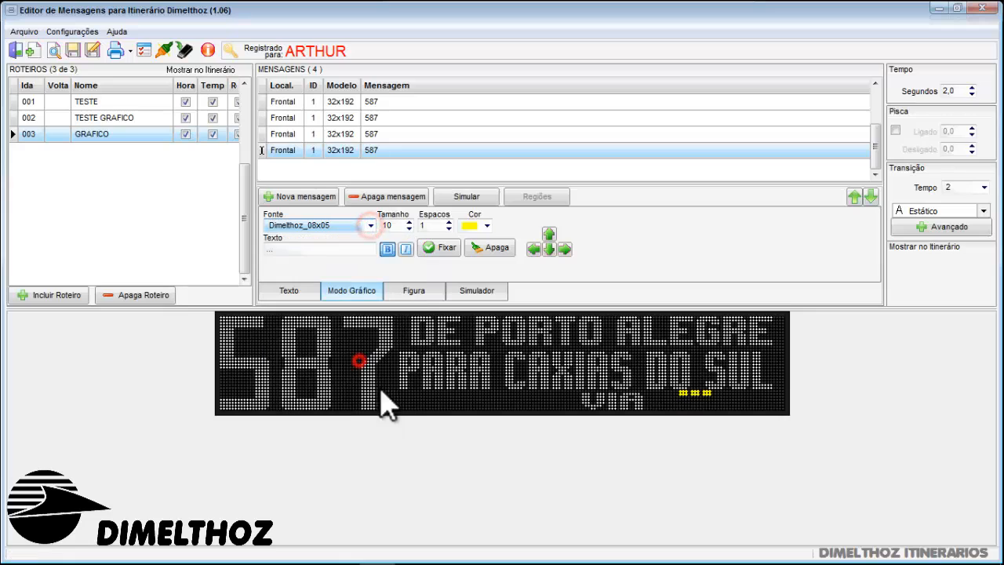
click(550, 250)
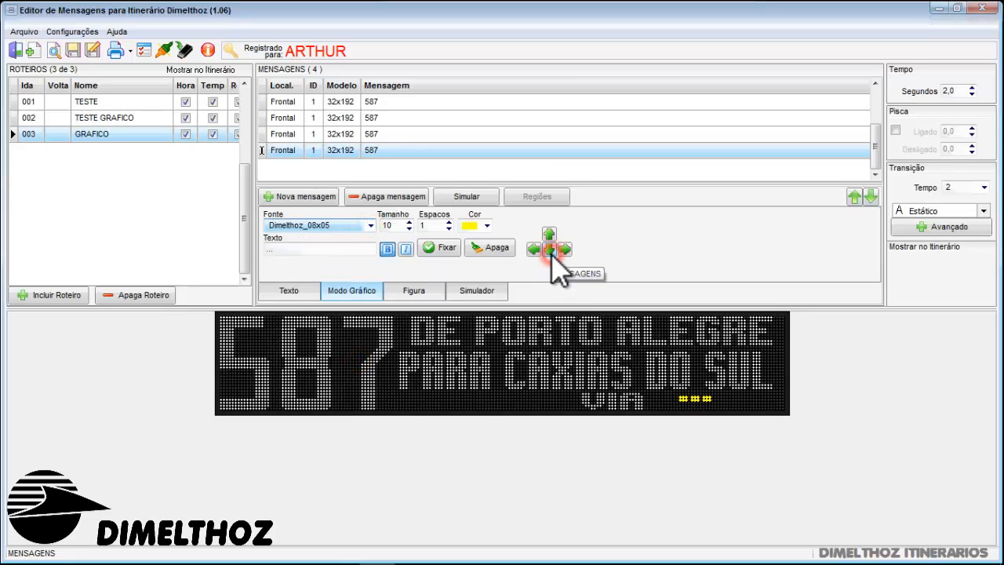
click(437, 248)
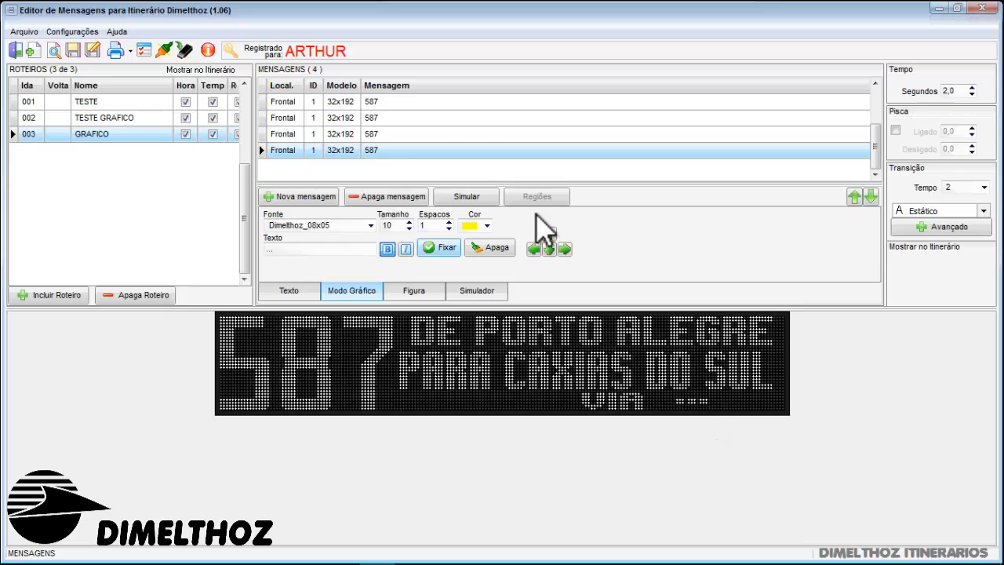
Reduce the graphic-mode text to two dots and fix them after VIA in the third message
click(405, 131)
click(383, 150)
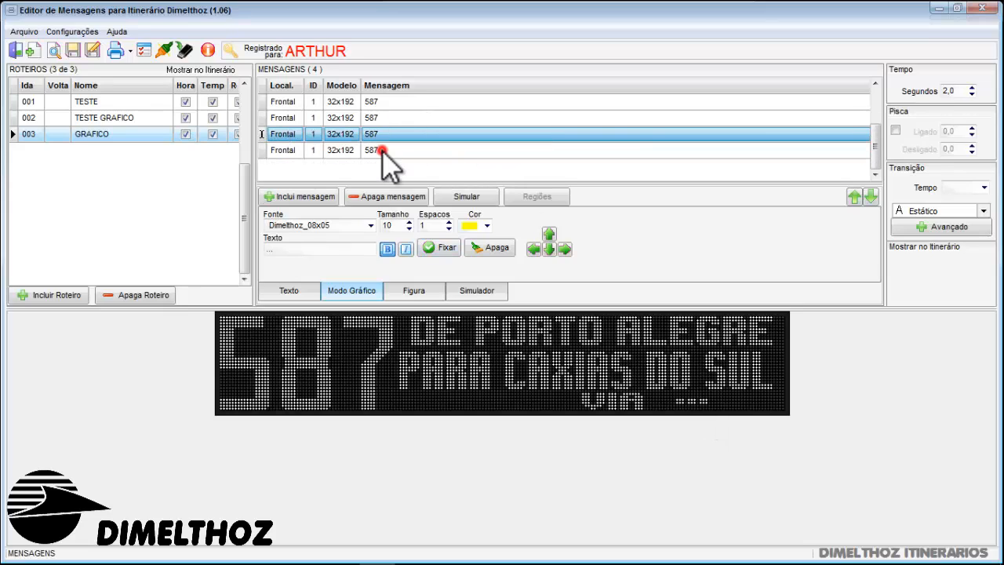
click(428, 132)
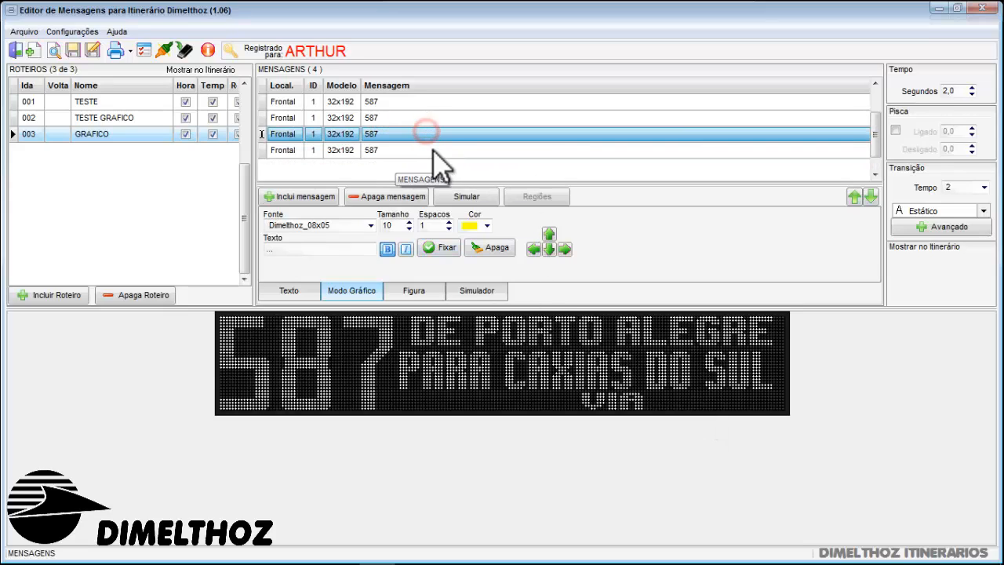
click(371, 247)
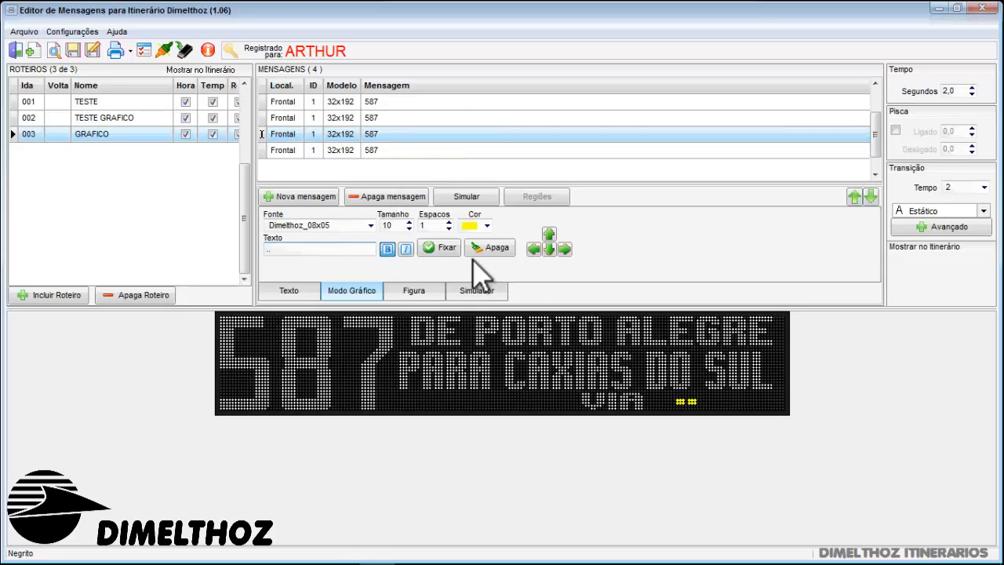
click(438, 248)
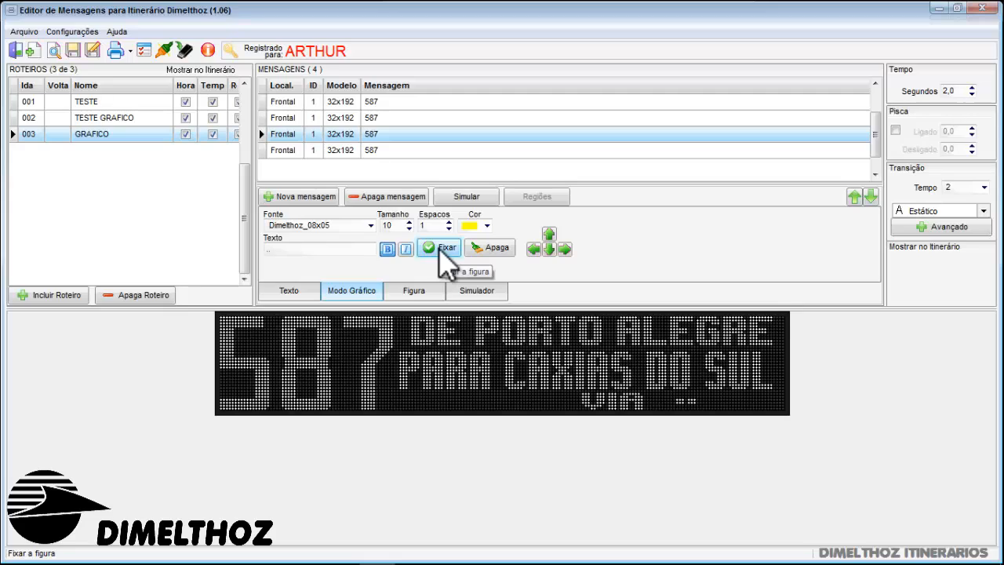
Check the two messages with dots after VIA, and add a fifth front message with the text DIMELTHOZ
click(436, 150)
click(450, 130)
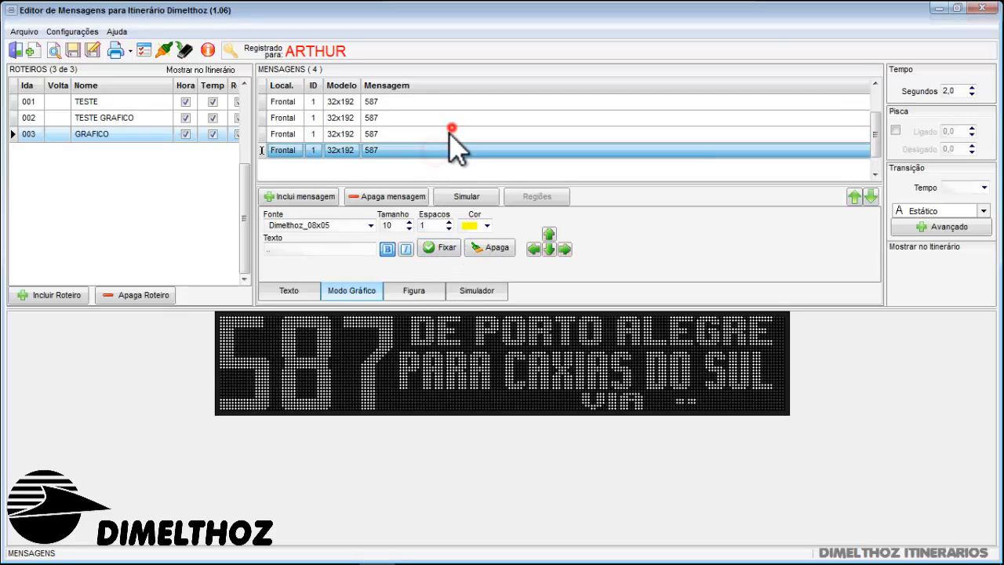
click(424, 150)
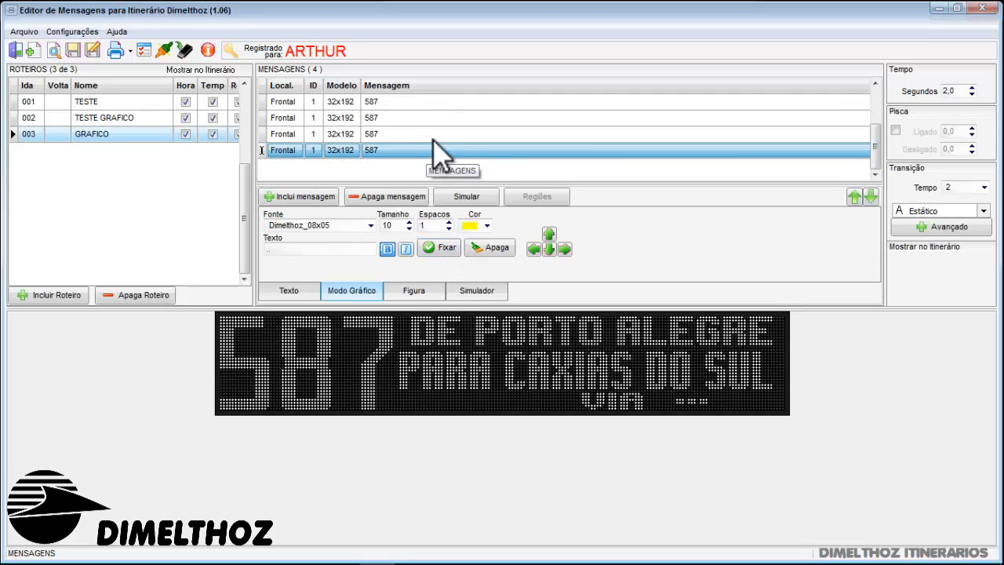
click(432, 139)
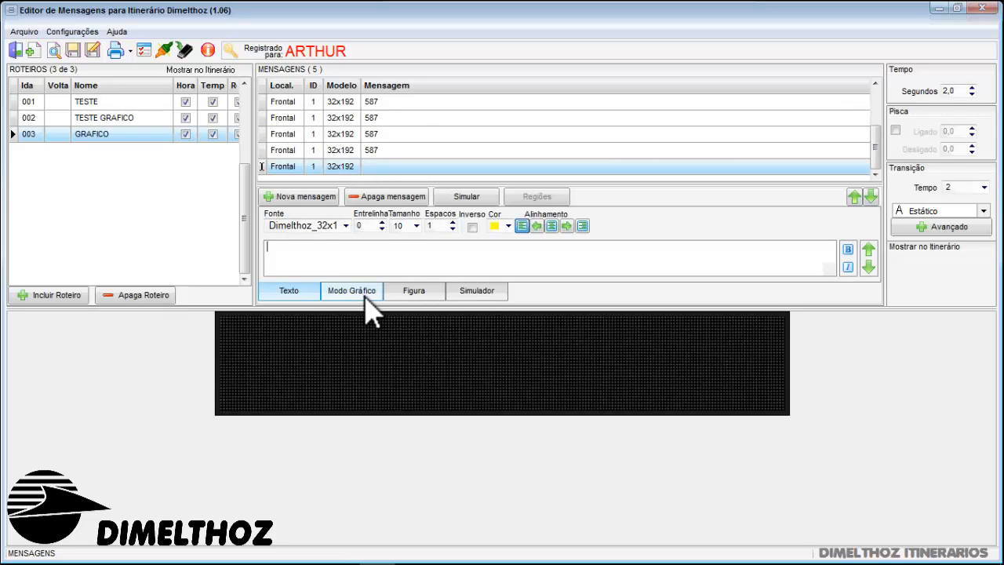
click(366, 297)
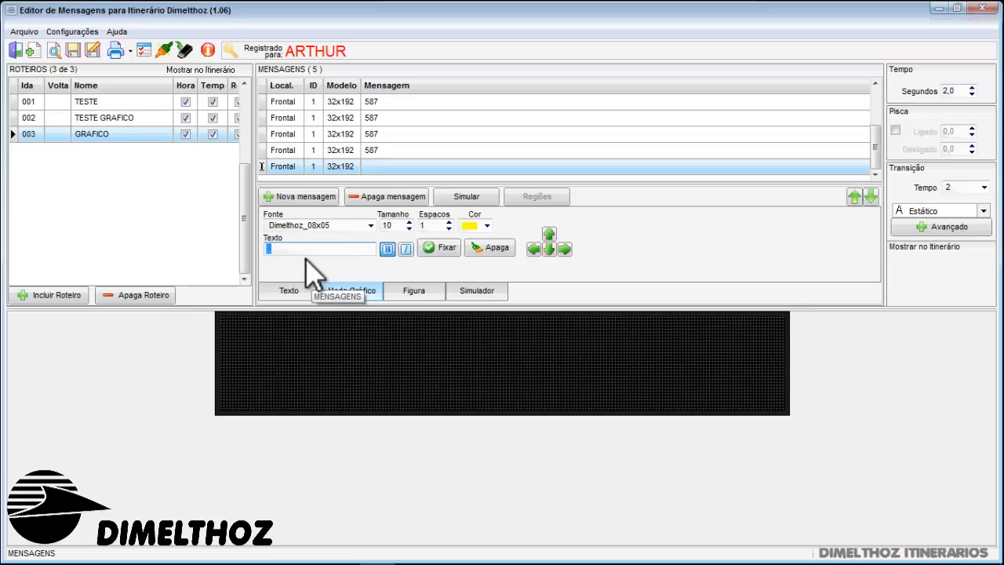
click(288, 292)
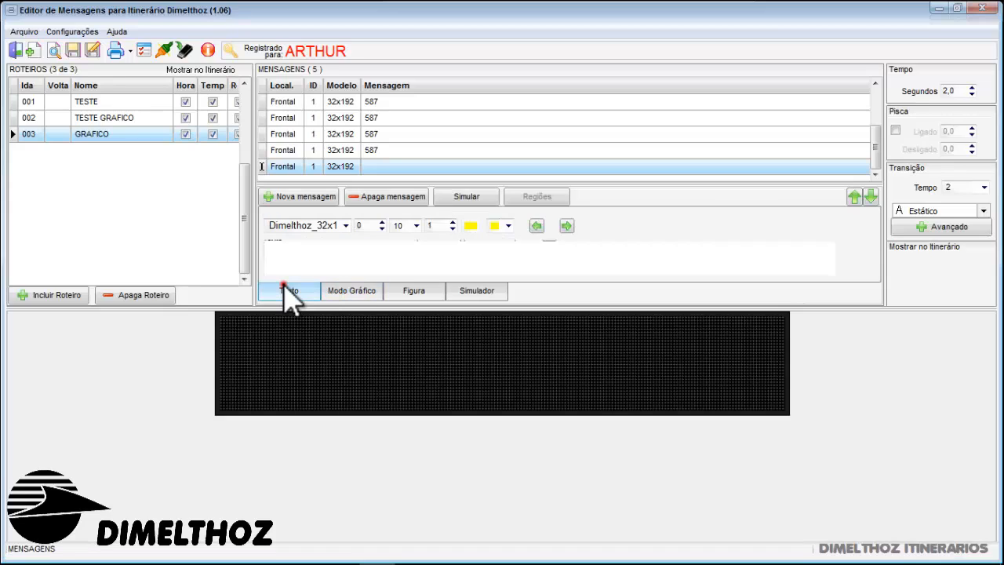
click(332, 268)
text(D)
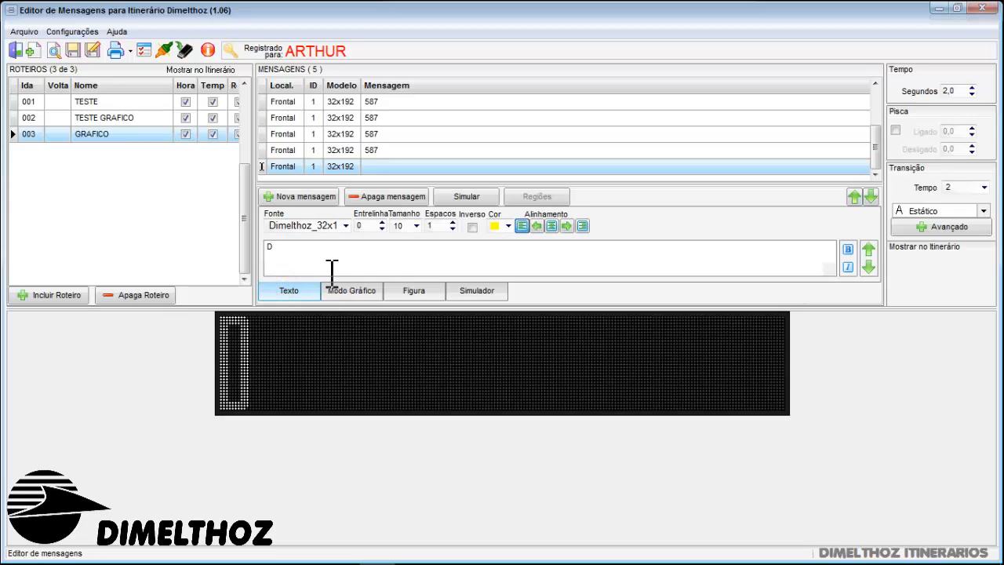
text(IMELTHOZ)
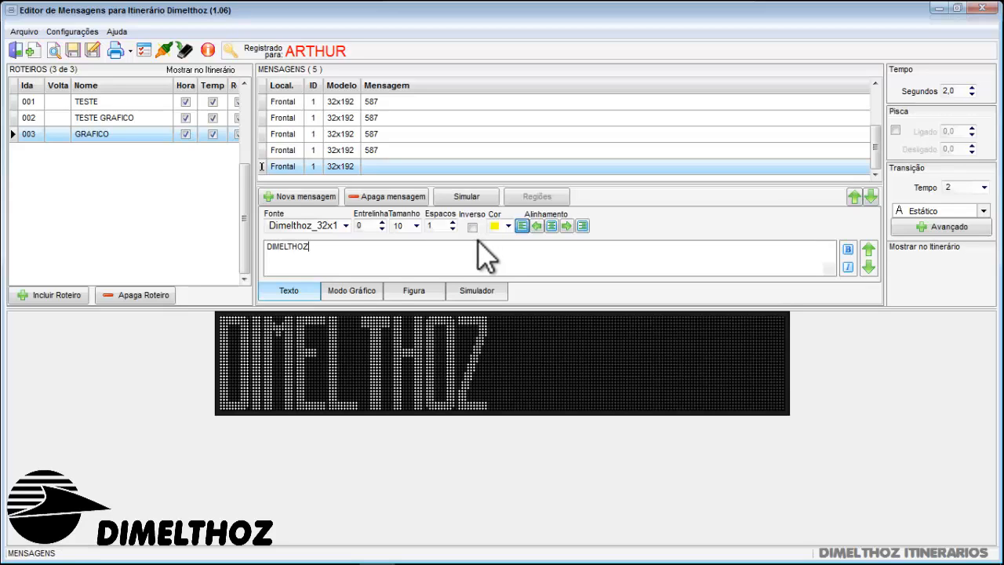
Enter a row of capital I characters as graphic-mode text in the Dimelthoz_21x08 font on the DIMELTHOZ message
click(348, 289)
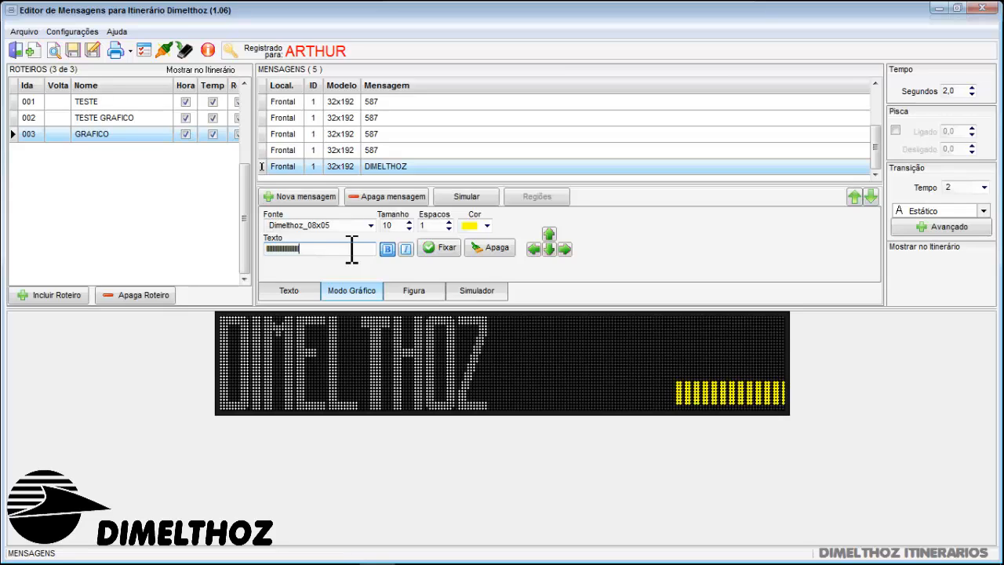
text(IIIIIIIIIII)
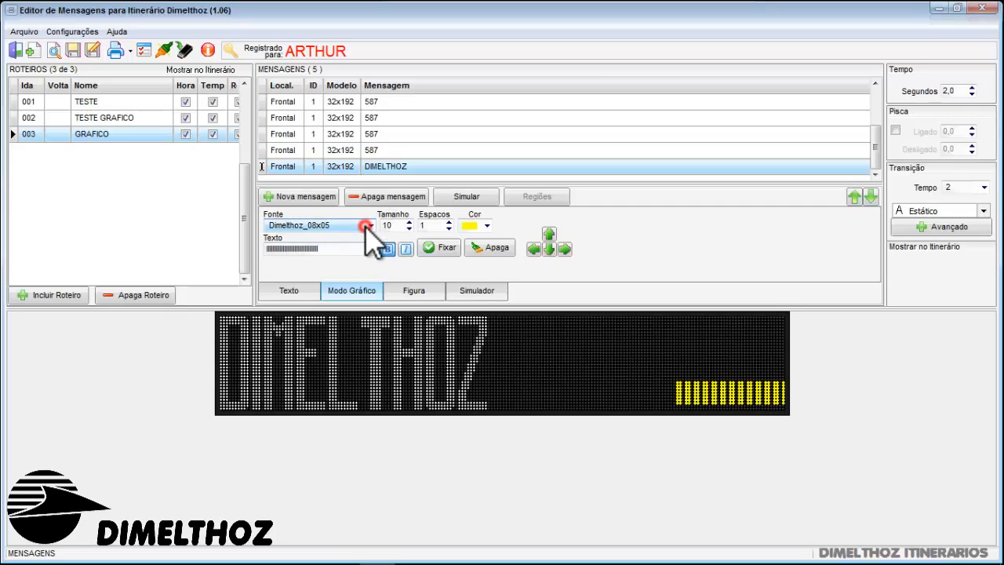
click(372, 227)
scroll(404, 263, down, 4)
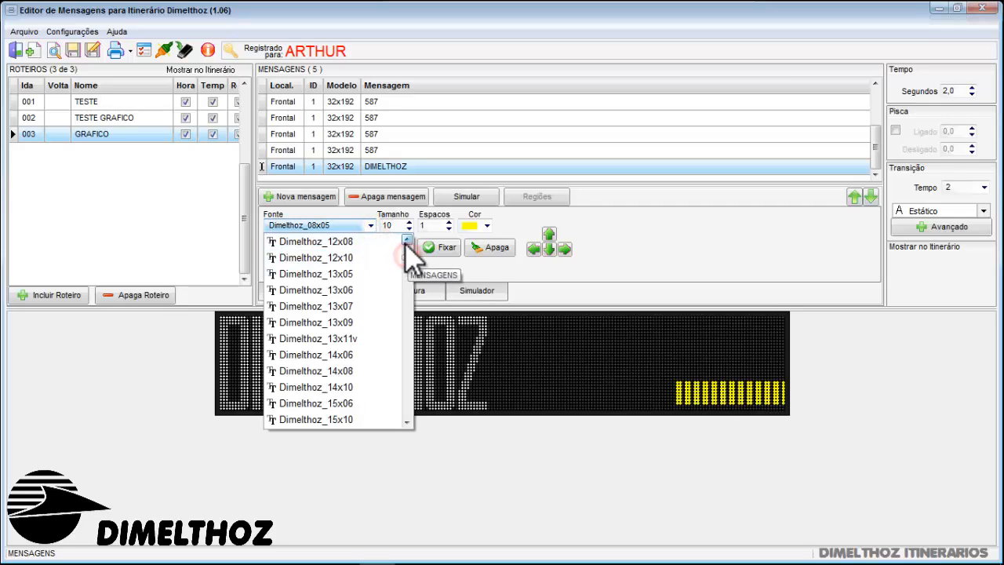
click(407, 423)
click(375, 421)
Set the character spacing to 0 and shift the solid block left until it starts just after DIMELTHOZ
click(535, 250)
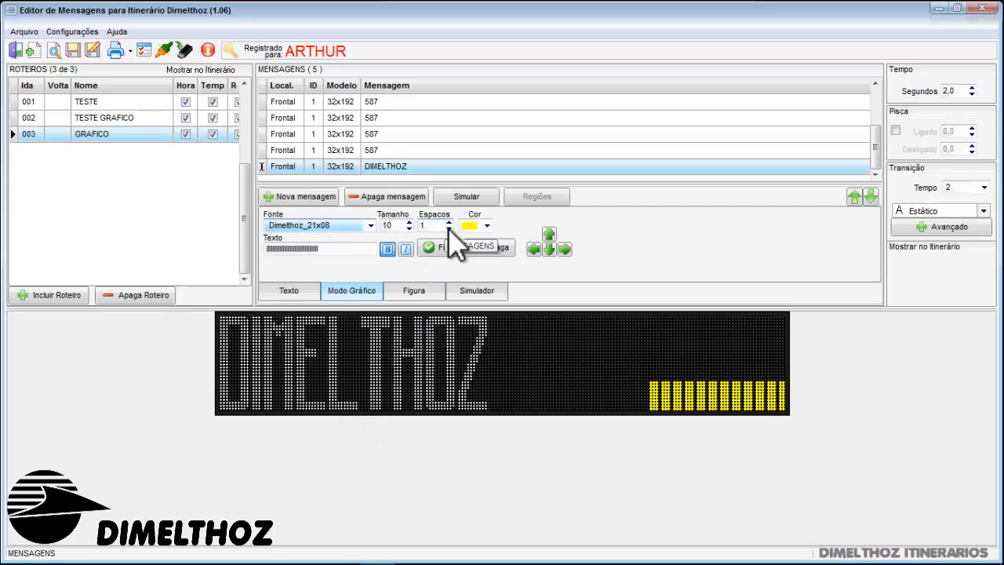
click(449, 229)
click(533, 249)
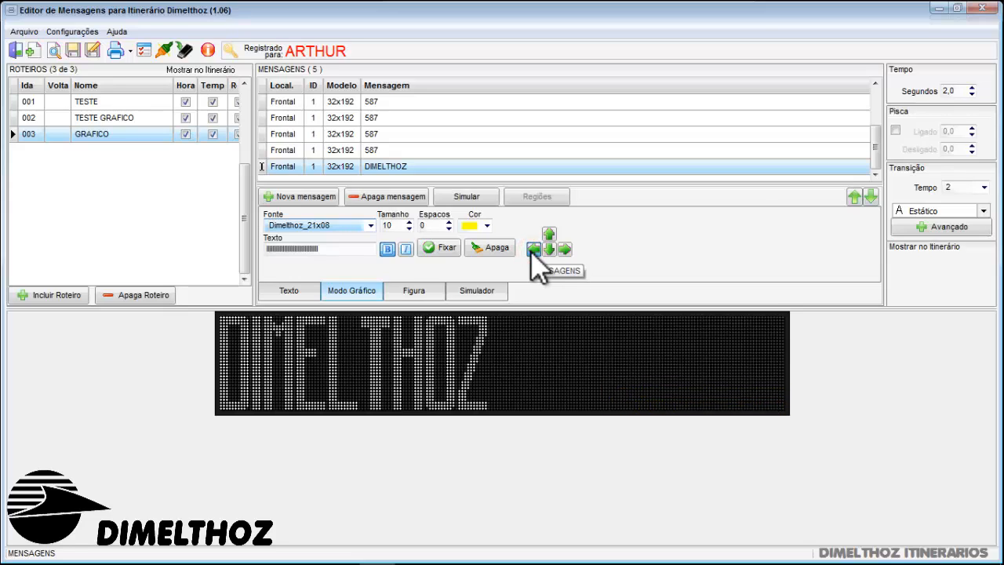
click(532, 251)
click(532, 251)
click(532, 251)
click(533, 250)
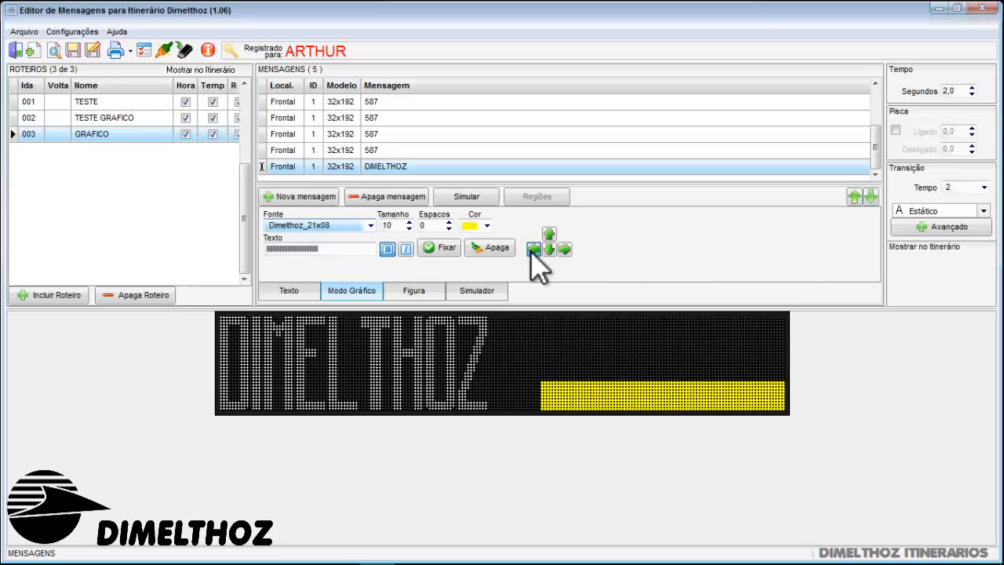
click(532, 249)
click(532, 250)
click(532, 249)
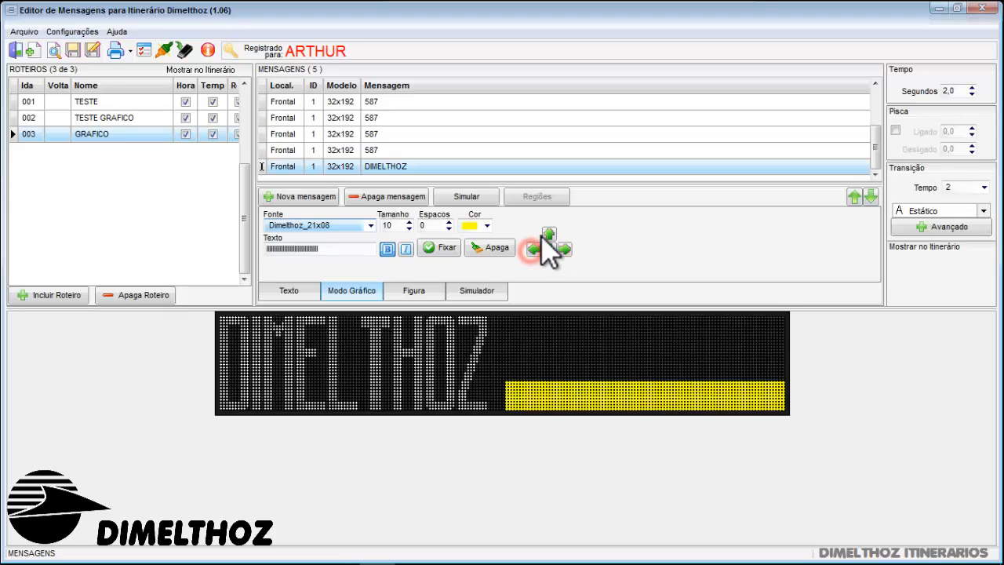
Raise the solid block to the top edge of the display
click(548, 234)
click(548, 234)
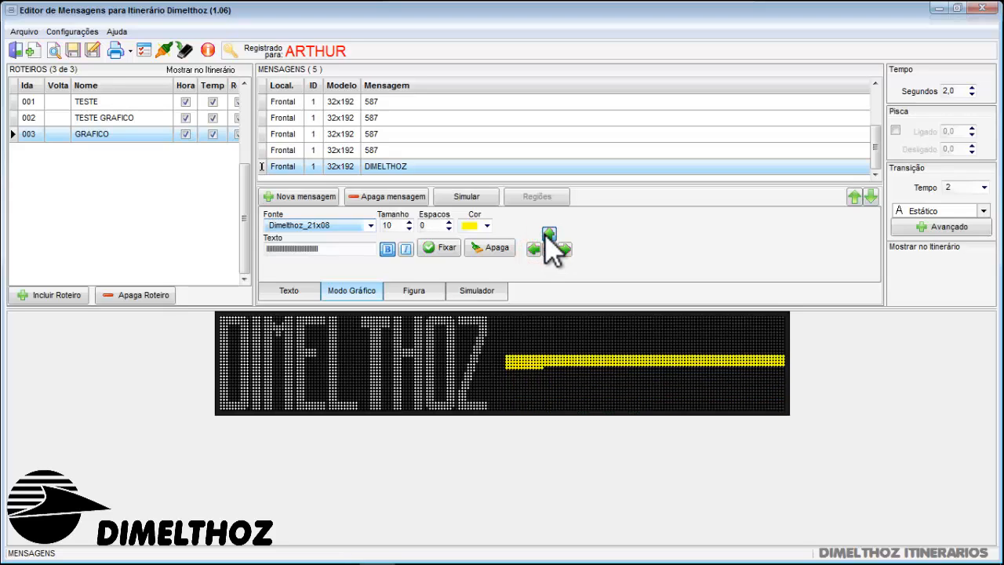
click(548, 235)
click(548, 234)
click(548, 235)
Retype the row of I characters so the block spans from DIMELTHOZ to the display's right edge, and fix it
double_click(335, 248)
key(BackSpace)
text(IIII)
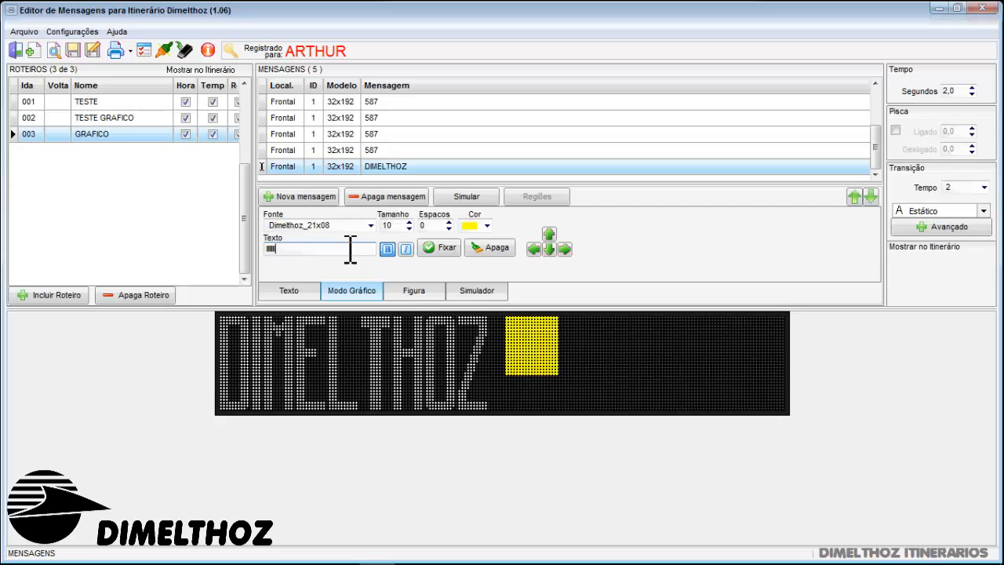
text(IIIIIIIIIIIIIIII)
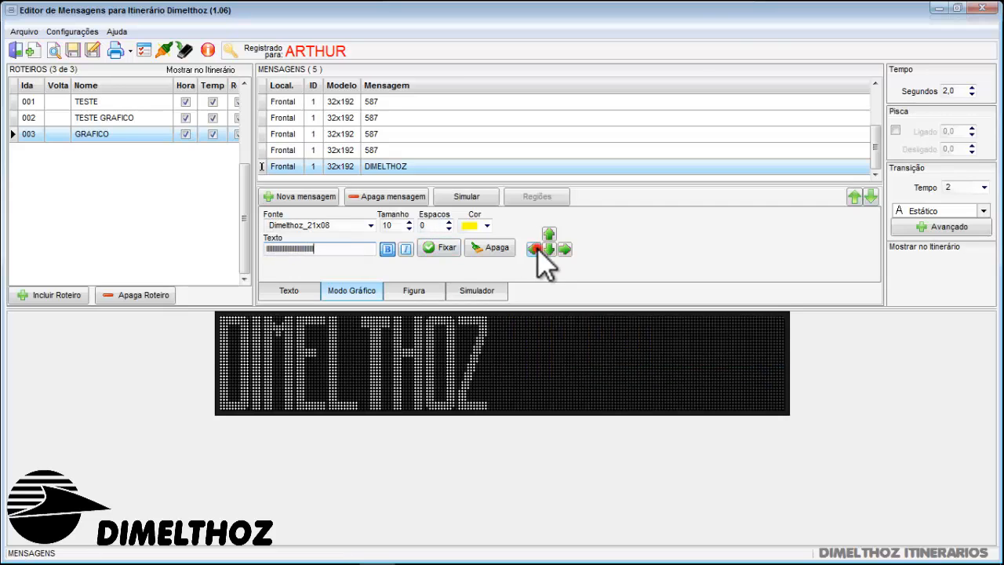
click(563, 248)
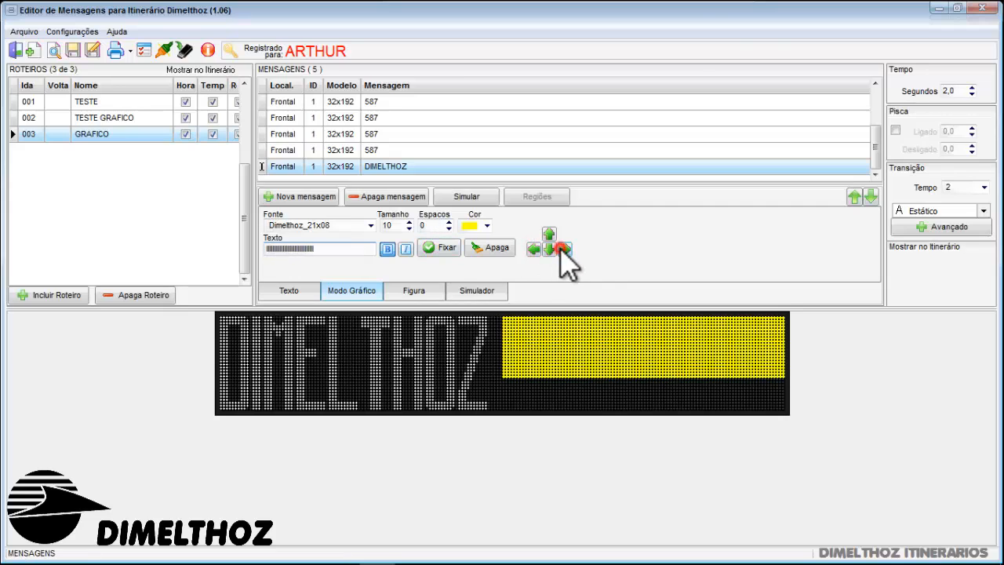
click(441, 248)
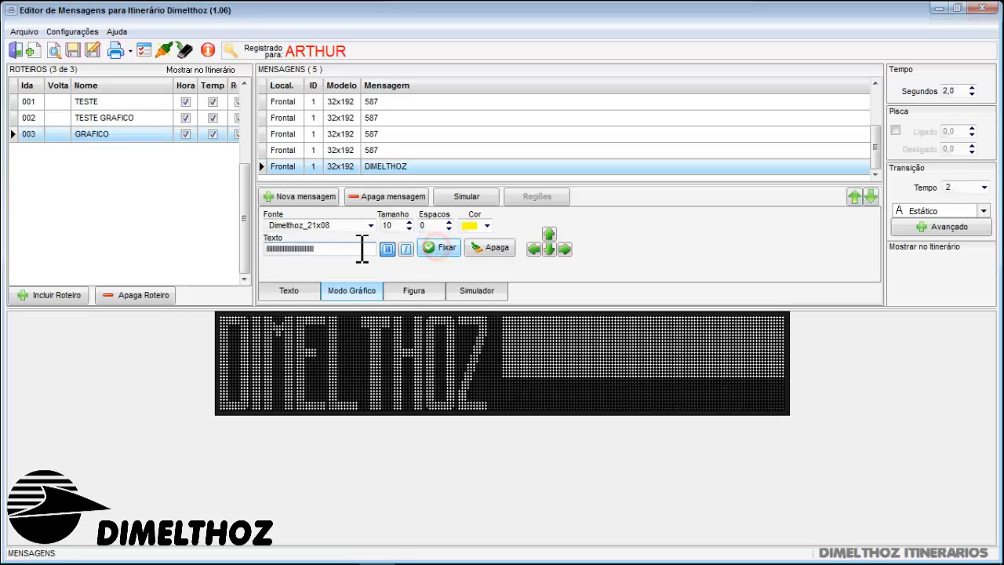
Replace the graphic-mode text with SEMPRE over the fixed block and set it in the Dimelthoz_18x10 font
double_click(361, 247)
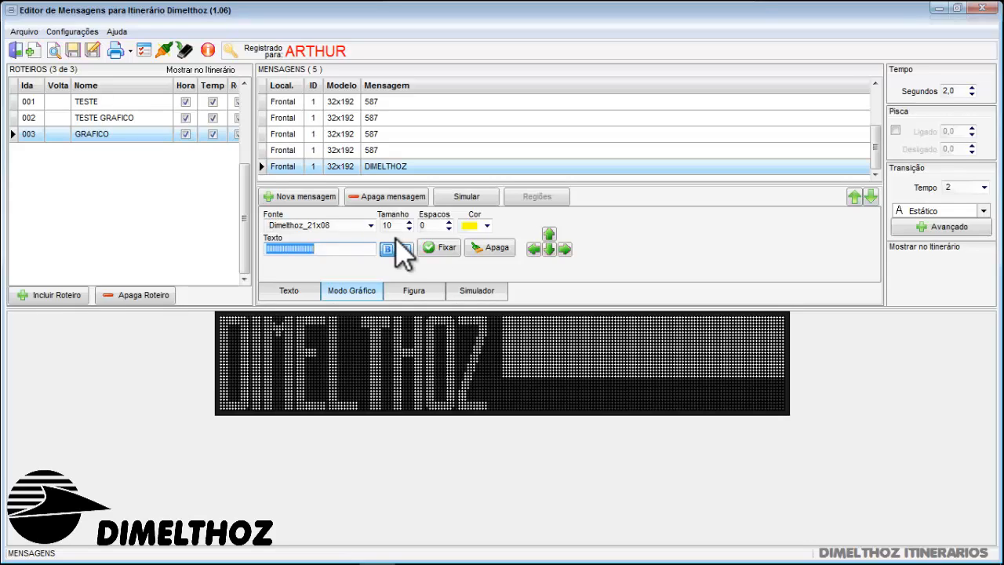
text(SE)
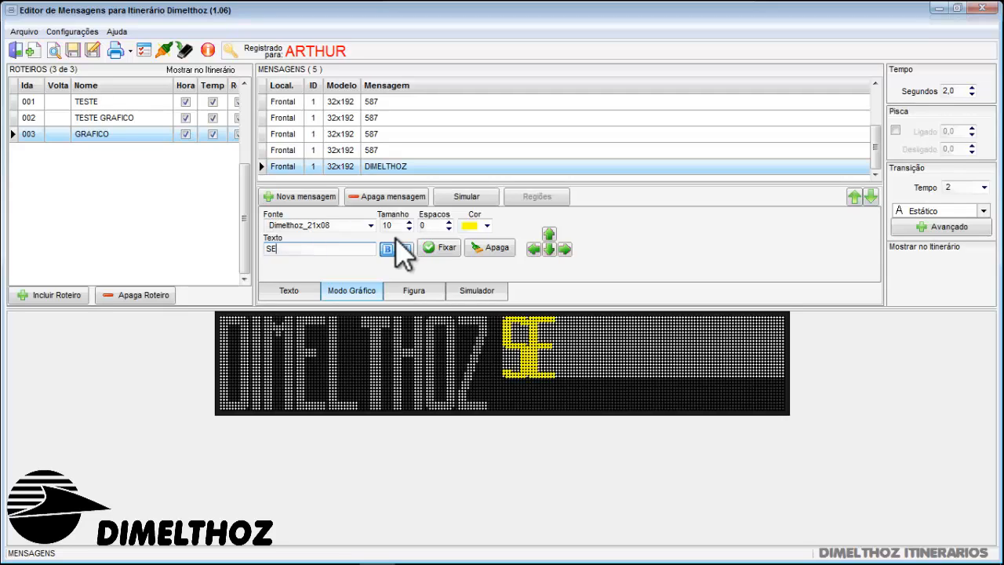
text(MPRE)
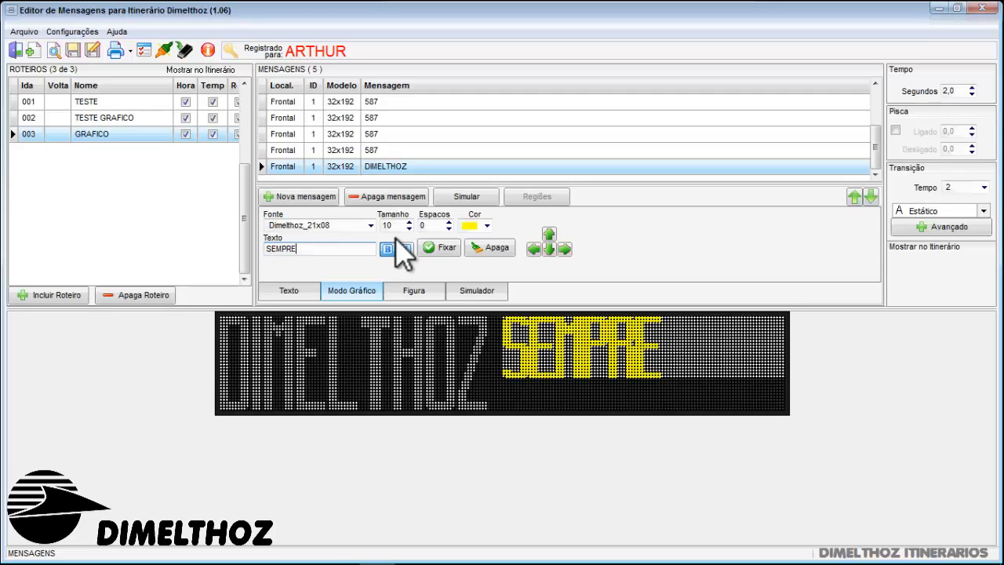
click(371, 225)
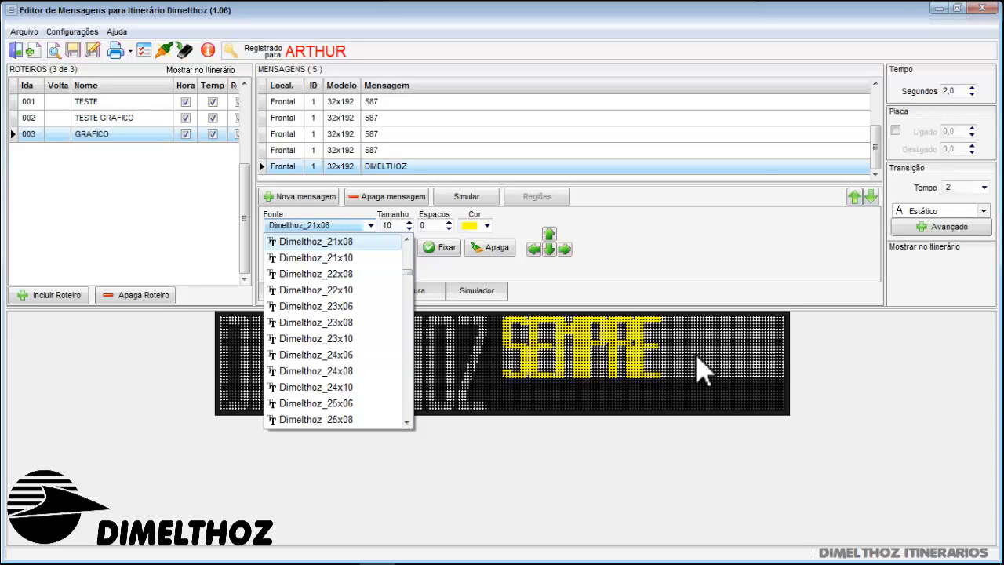
click(406, 239)
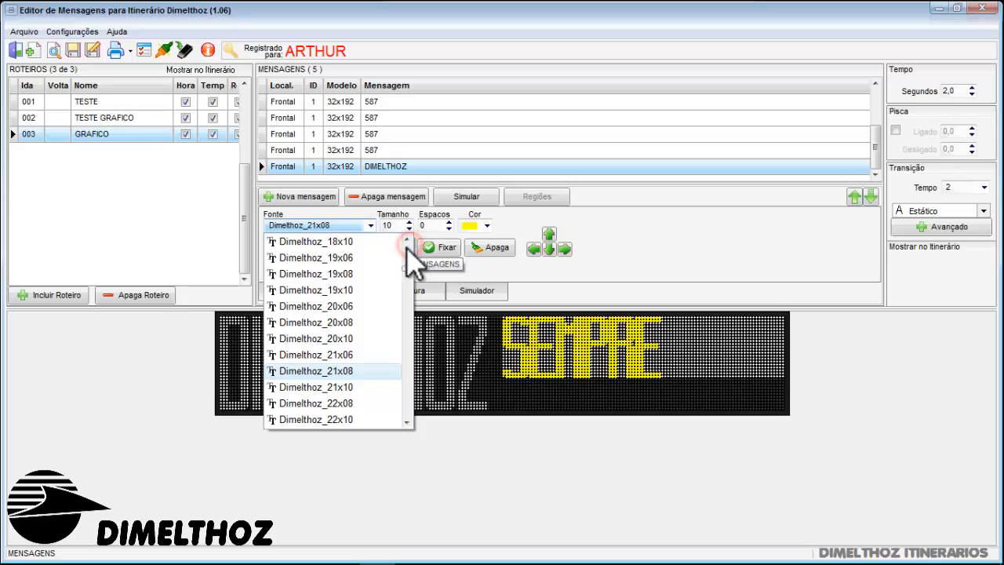
click(407, 245)
click(374, 241)
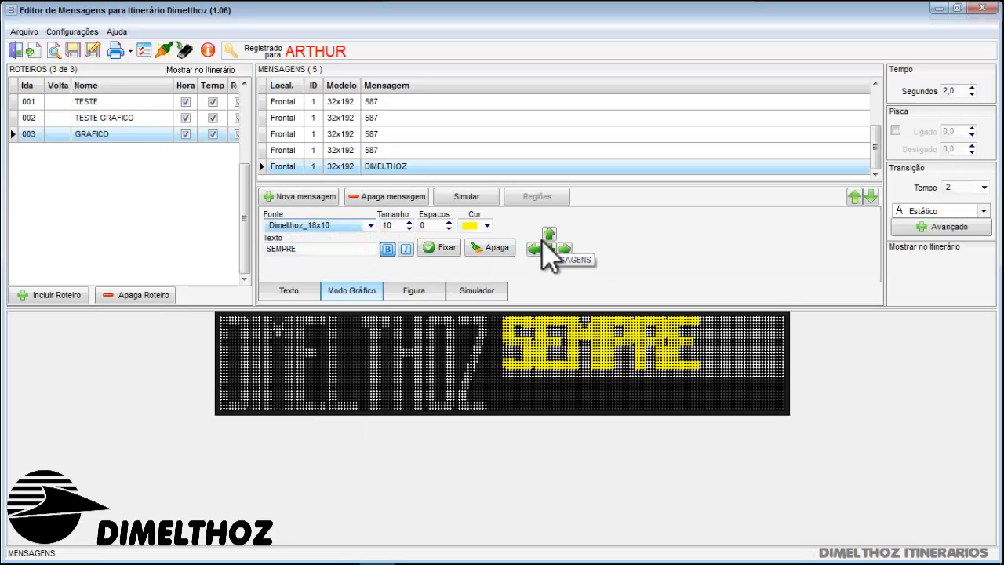
Nudge SEMPRE right and slightly down inside the fixed block
click(568, 245)
click(568, 245)
click(568, 245)
click(568, 244)
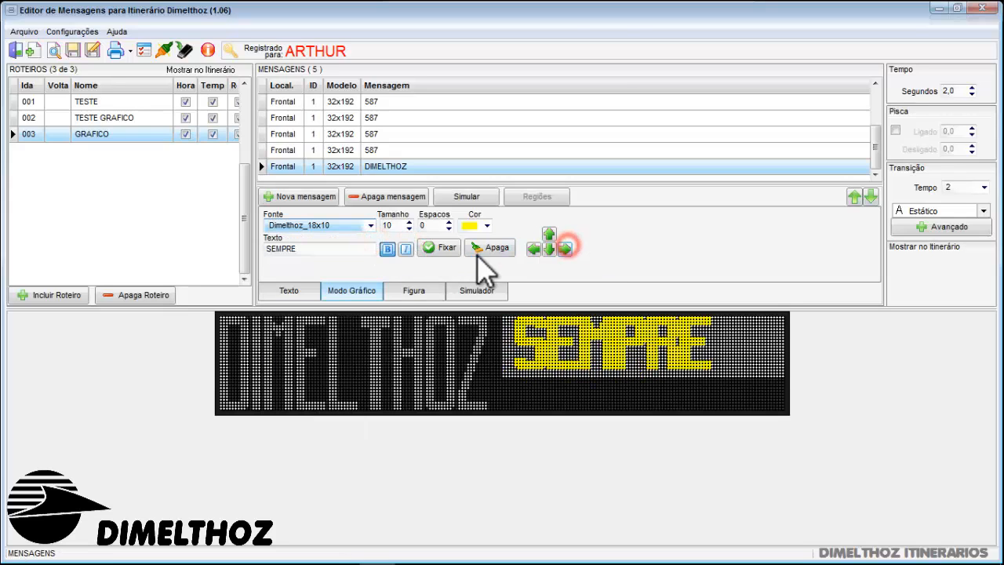
click(547, 249)
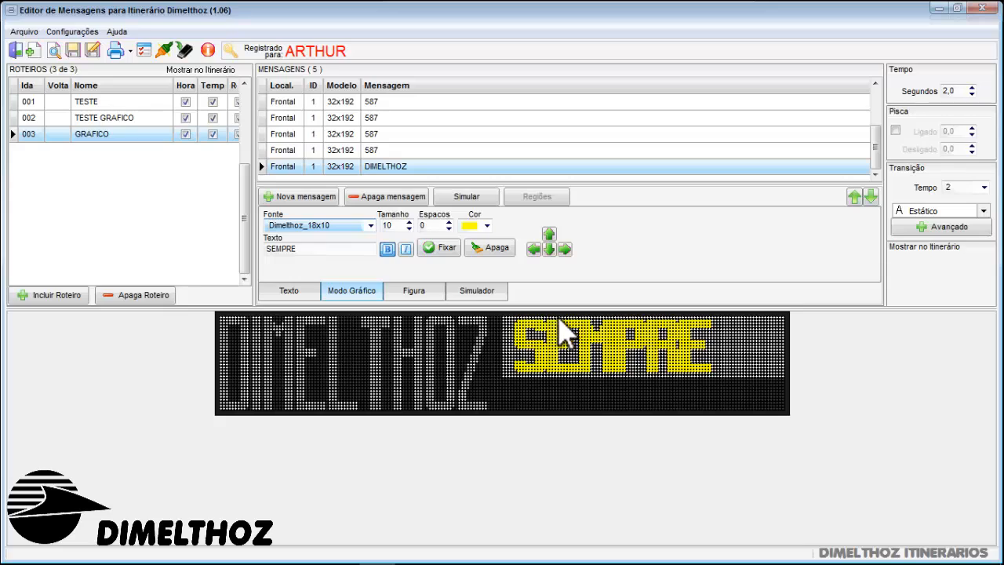
Change the font of SEMPRE to Dimelthoz_17x11
click(370, 225)
click(407, 239)
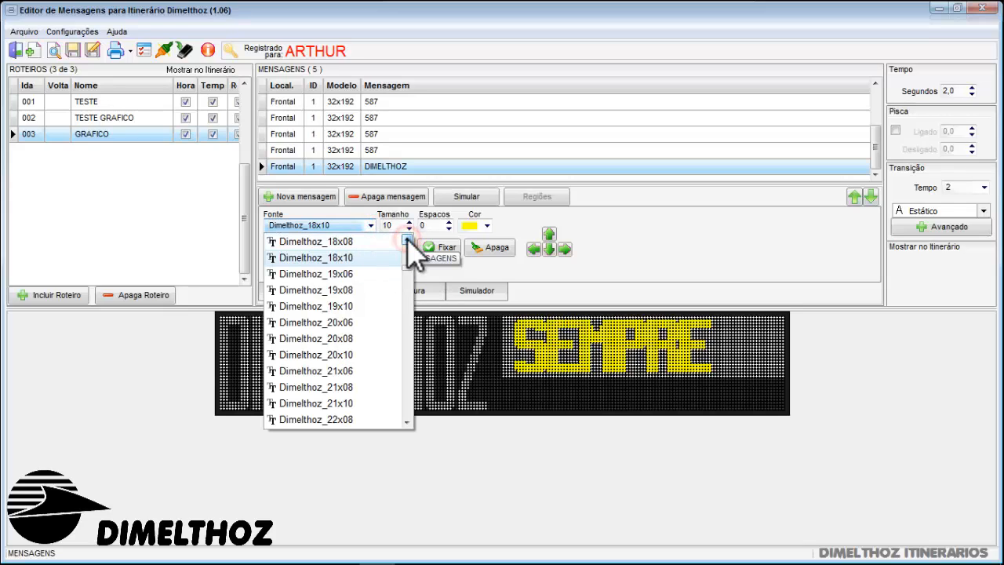
click(406, 239)
click(407, 239)
click(407, 239)
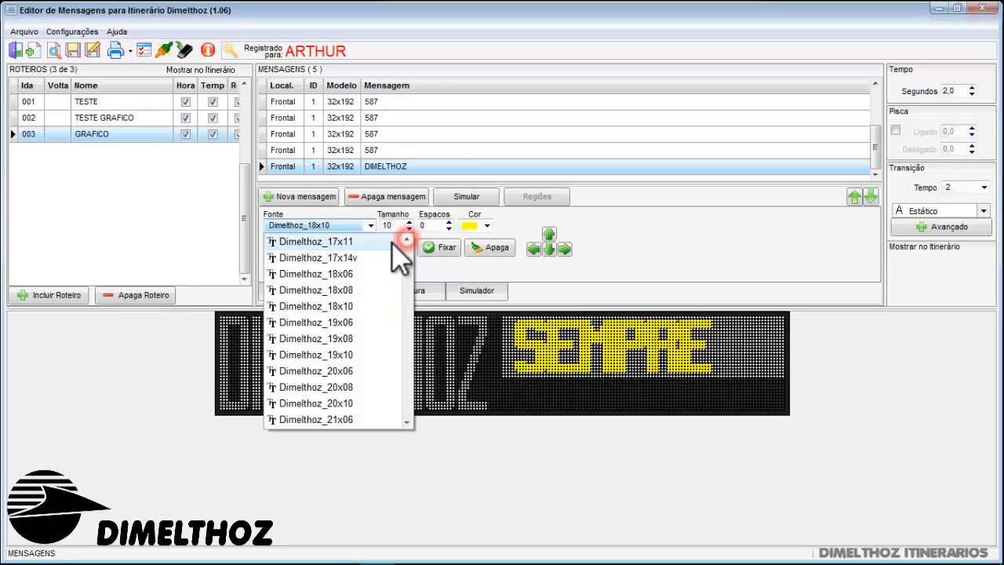
click(367, 244)
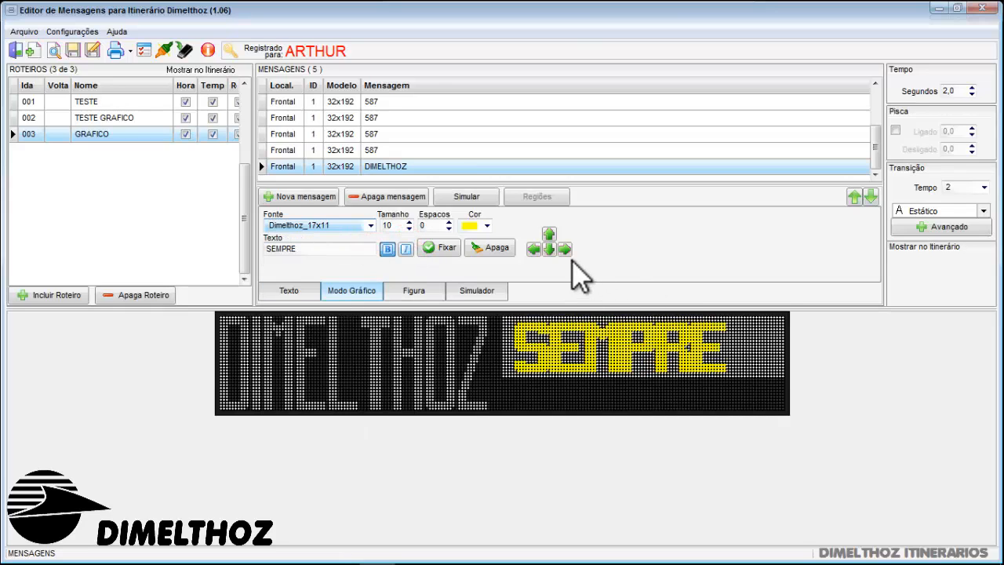
Centre SEMPRE within the fixed block and set its colour to black
click(547, 233)
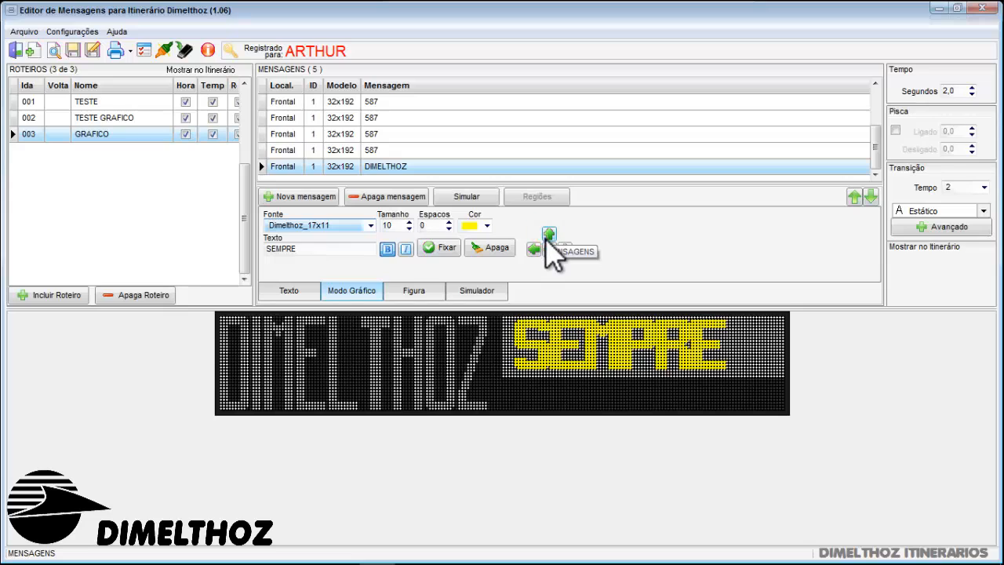
click(548, 249)
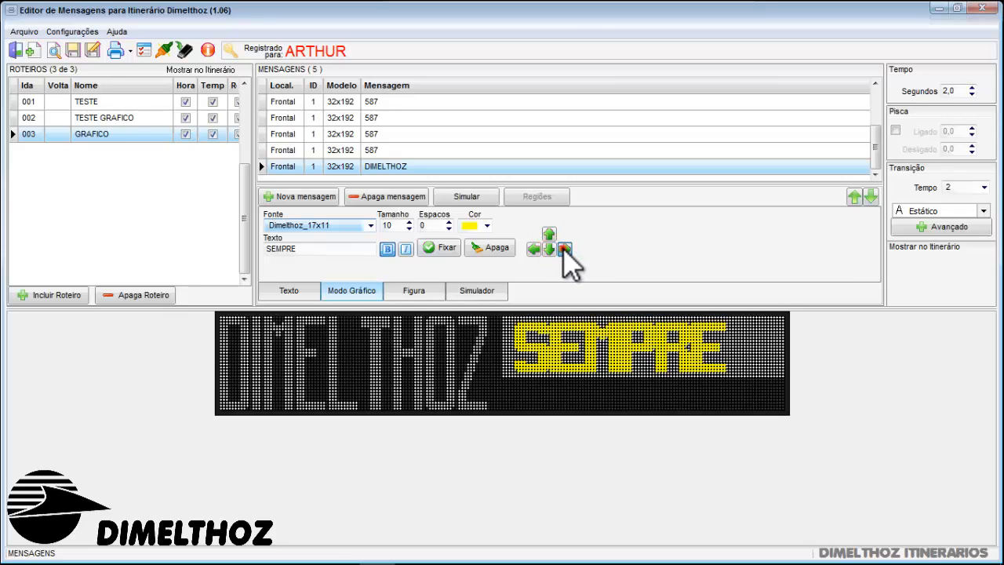
click(564, 248)
click(563, 248)
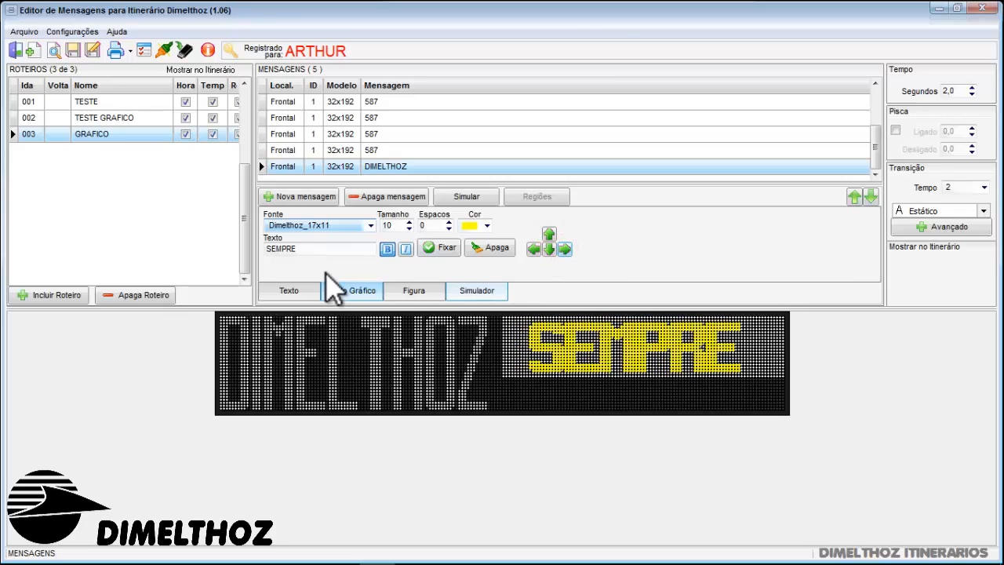
click(484, 224)
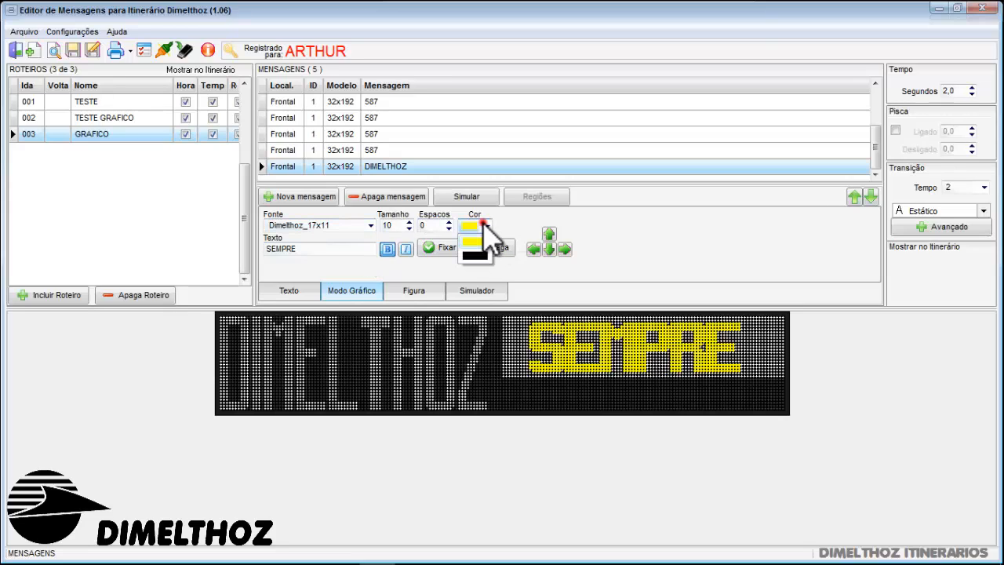
click(474, 255)
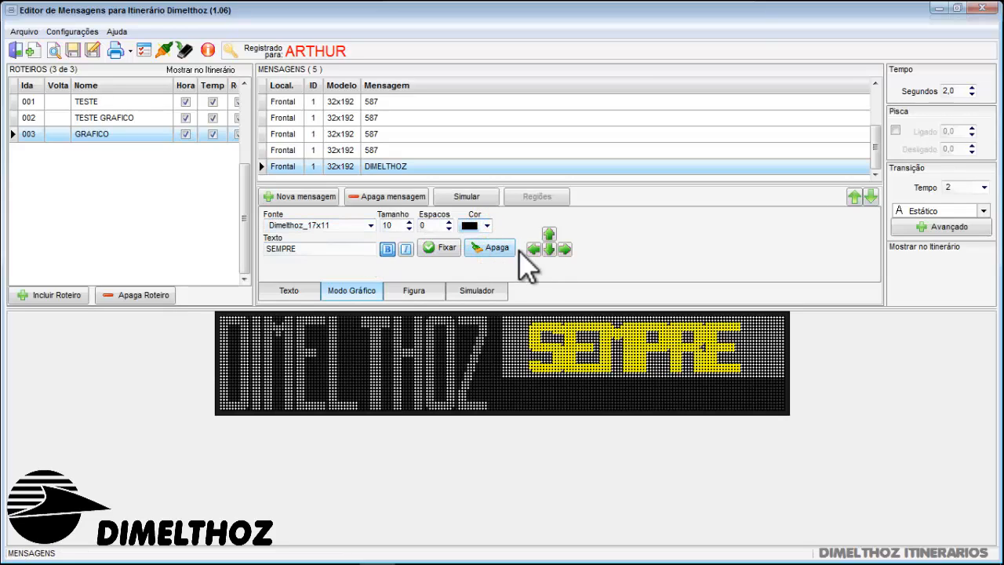
Set the letter spacing of SEMPRE to 4, shift it left to fit the block, and fix it to the message
click(449, 222)
click(449, 222)
click(449, 223)
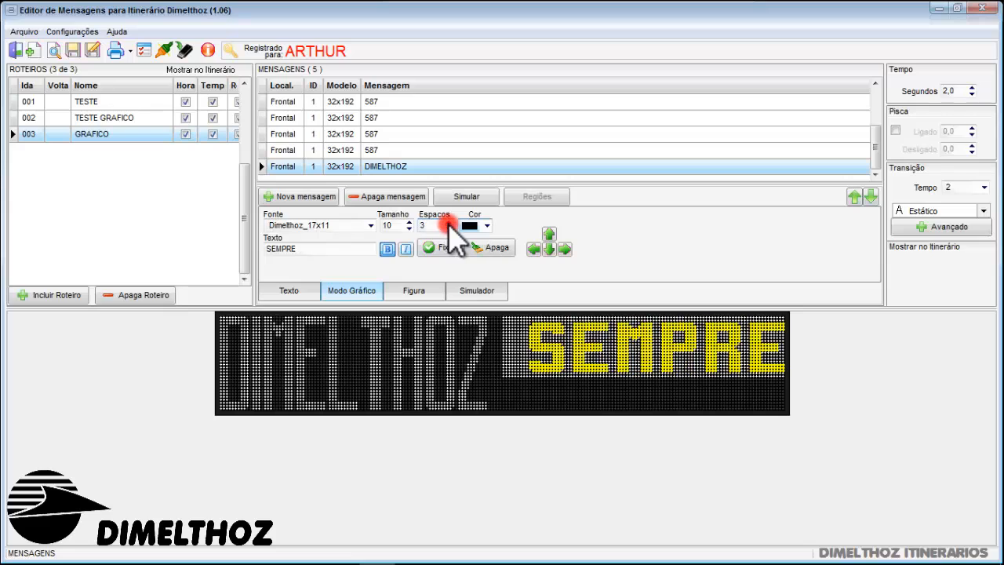
click(448, 229)
click(446, 223)
click(534, 248)
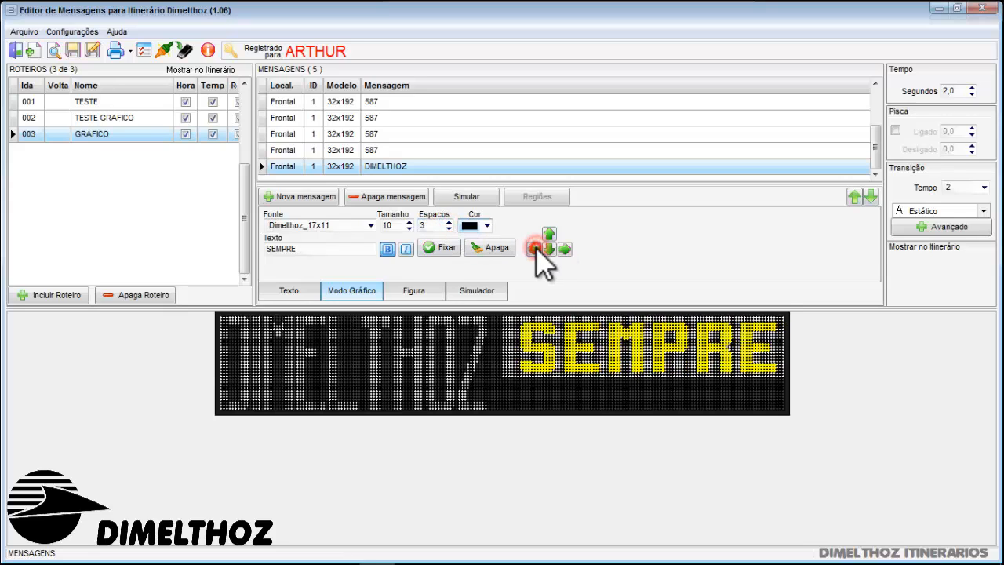
click(448, 223)
click(534, 248)
click(534, 247)
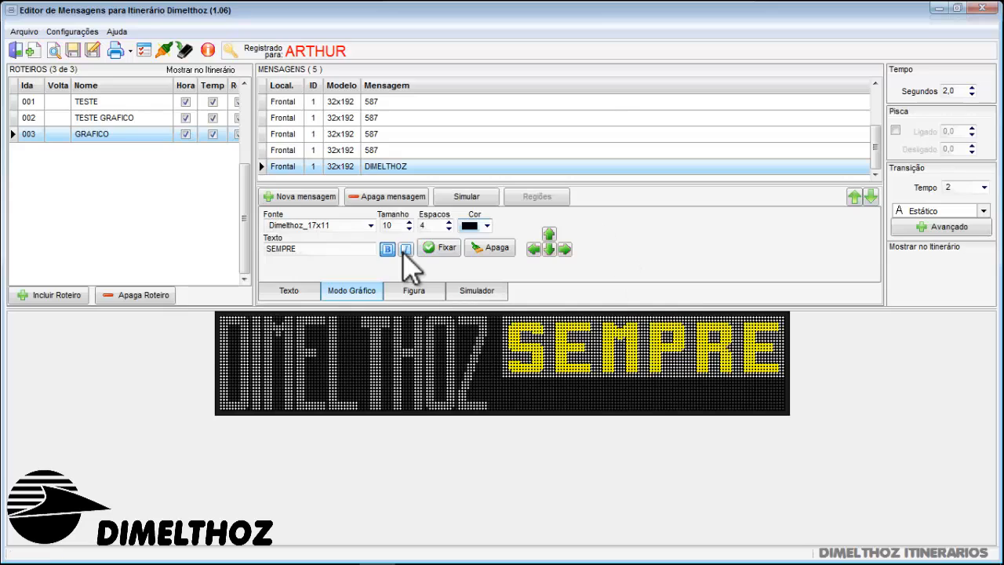
click(436, 251)
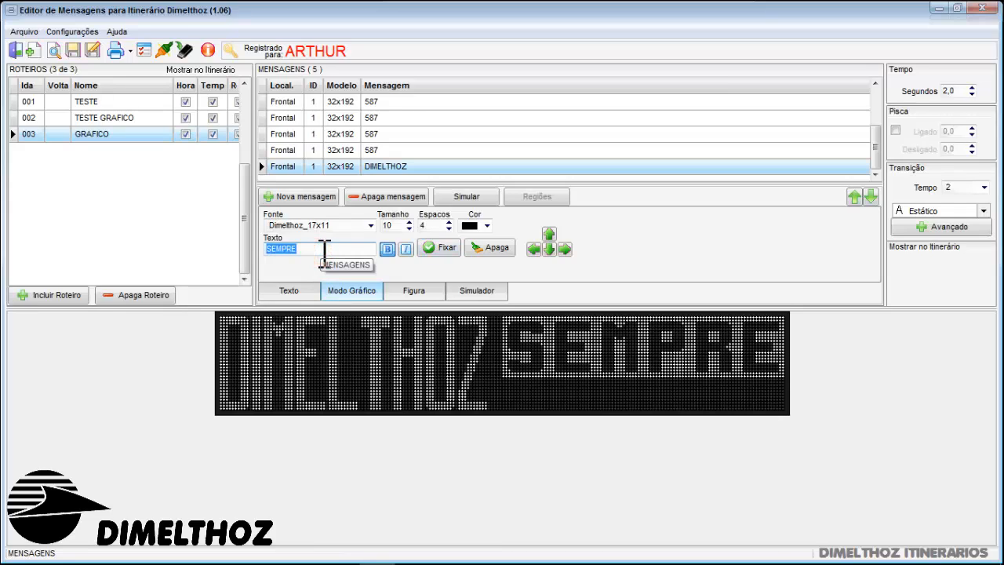
Replace the graphic-mode text with À FRENTE and move it down below SEMPRE
text(A FRENTE)
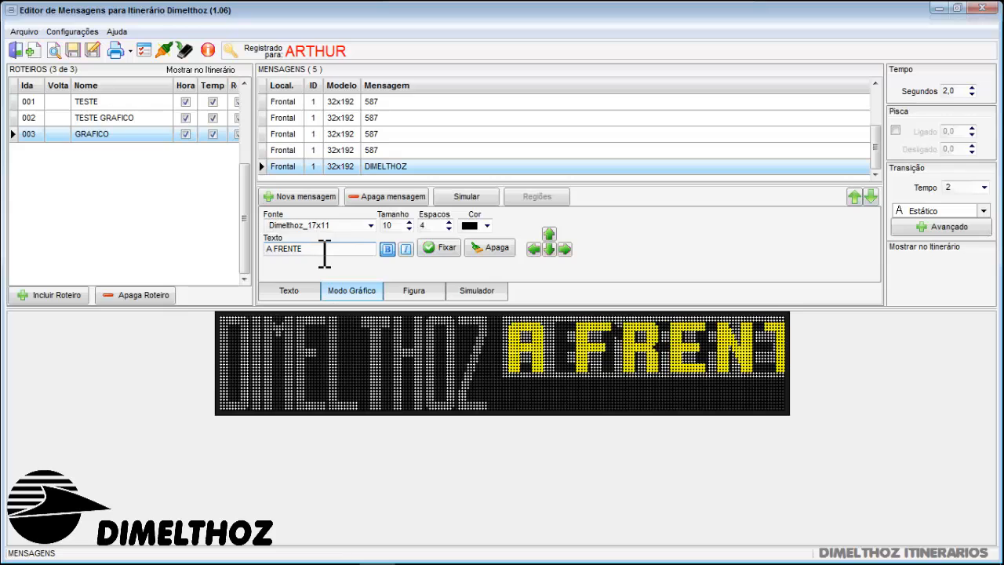
click(273, 248)
key(BackSpace)
text(À)
click(551, 251)
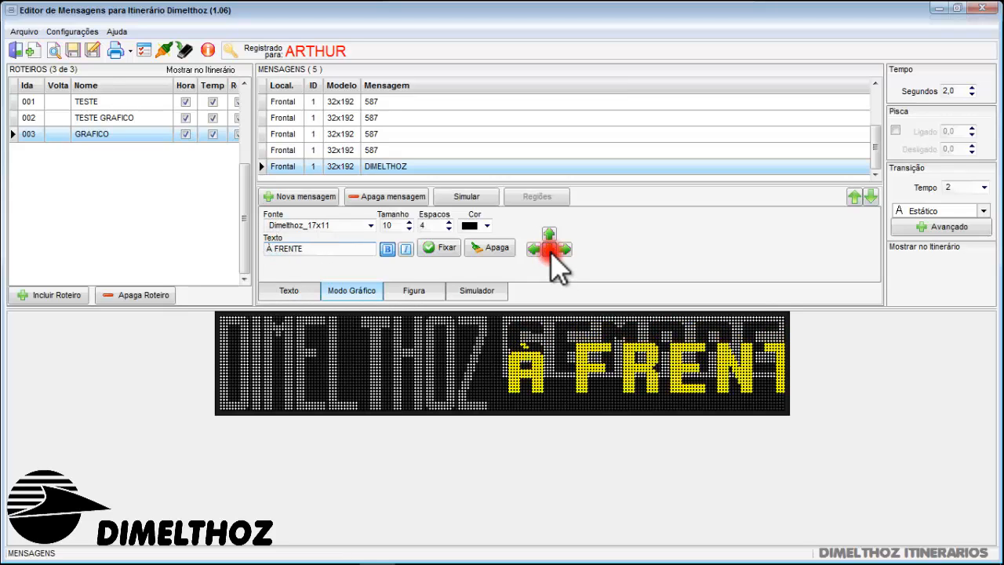
Reduce the font of À FRENTE to Dimelthoz_08x07 and nudge it into the free area under SEMPRE
click(371, 226)
click(408, 242)
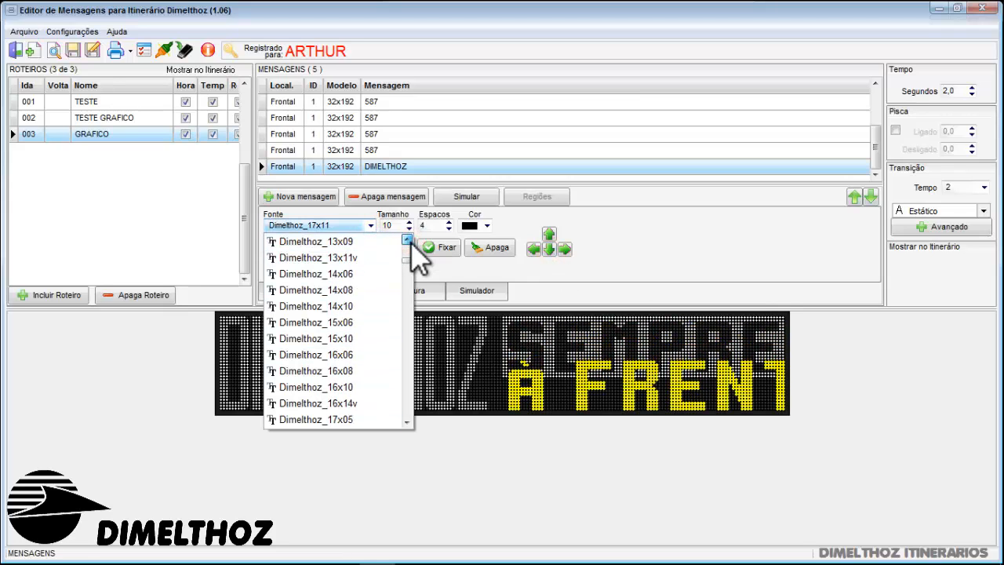
click(332, 242)
click(548, 248)
click(370, 224)
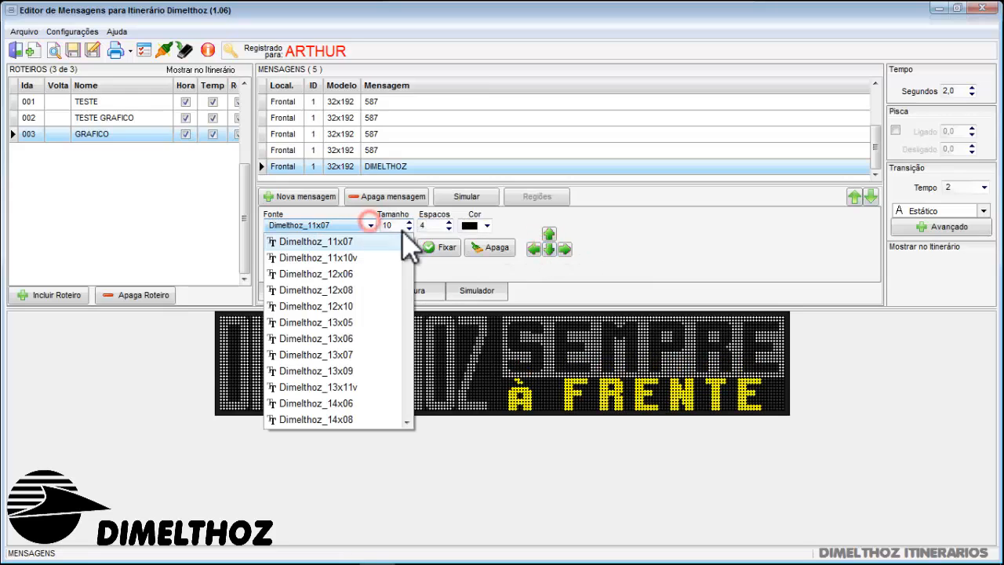
click(407, 240)
click(383, 241)
click(368, 226)
click(407, 242)
click(382, 241)
click(553, 254)
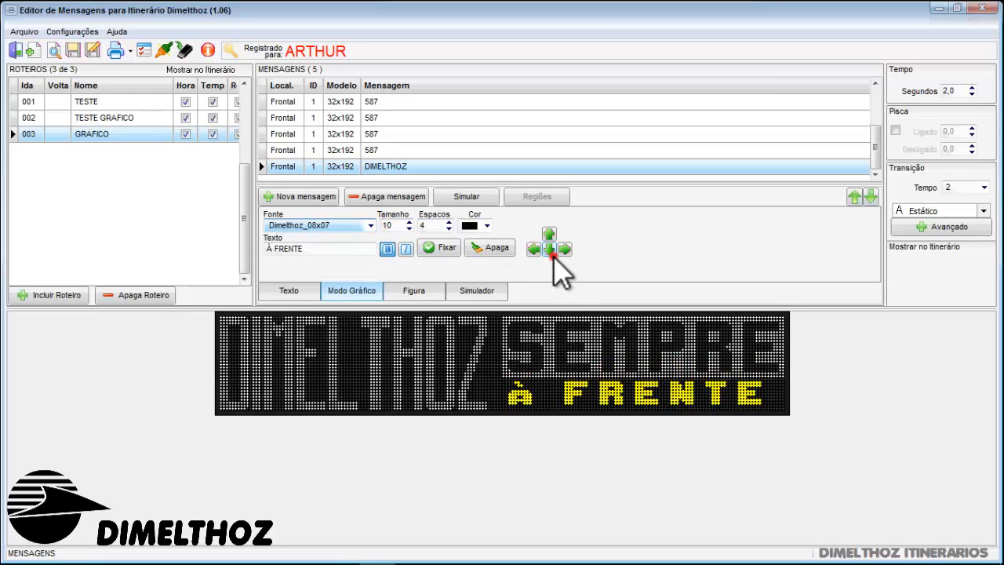
Set the colour of À FRENTE to yellow and fix it to the message
click(441, 248)
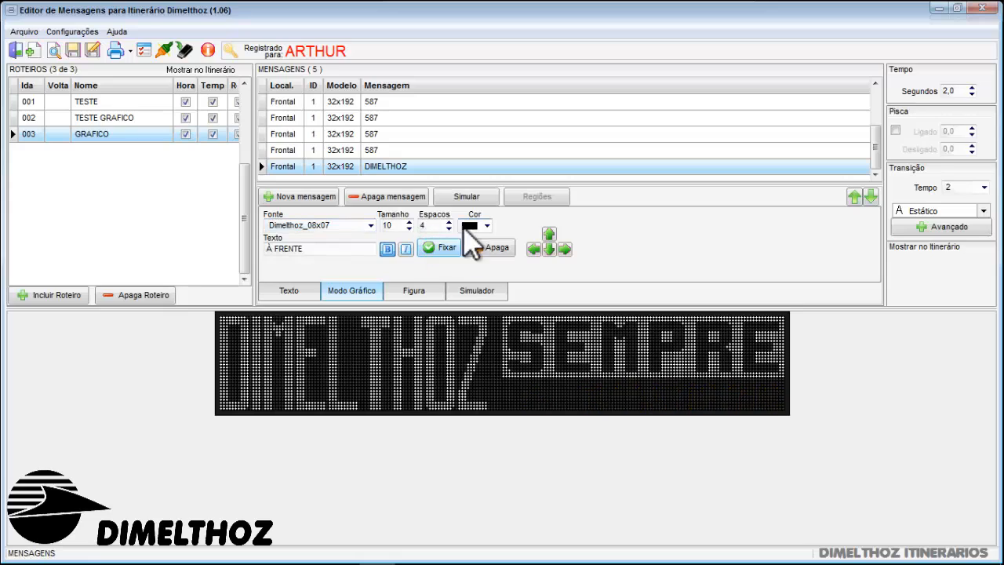
click(484, 227)
click(487, 243)
click(426, 248)
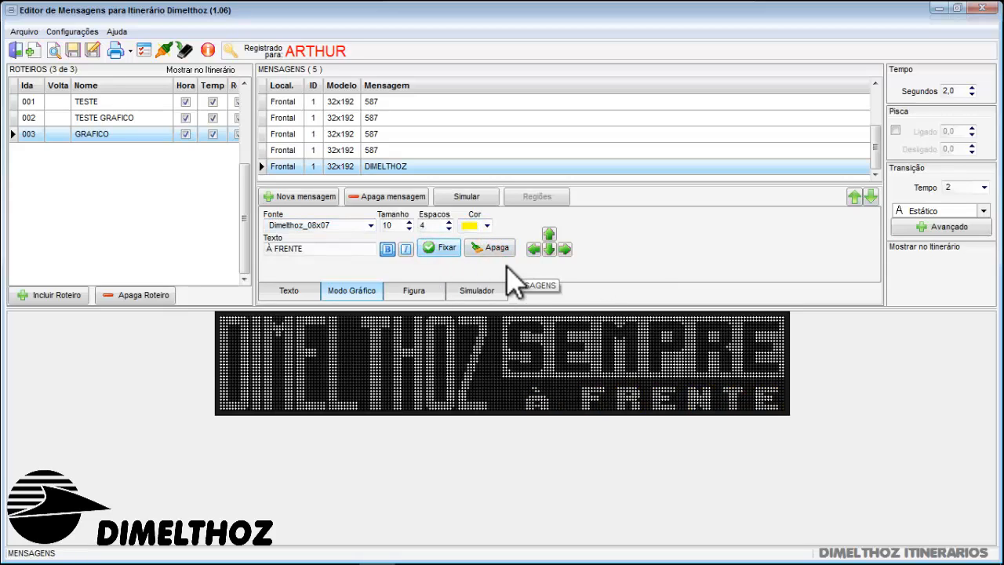
click(854, 427)
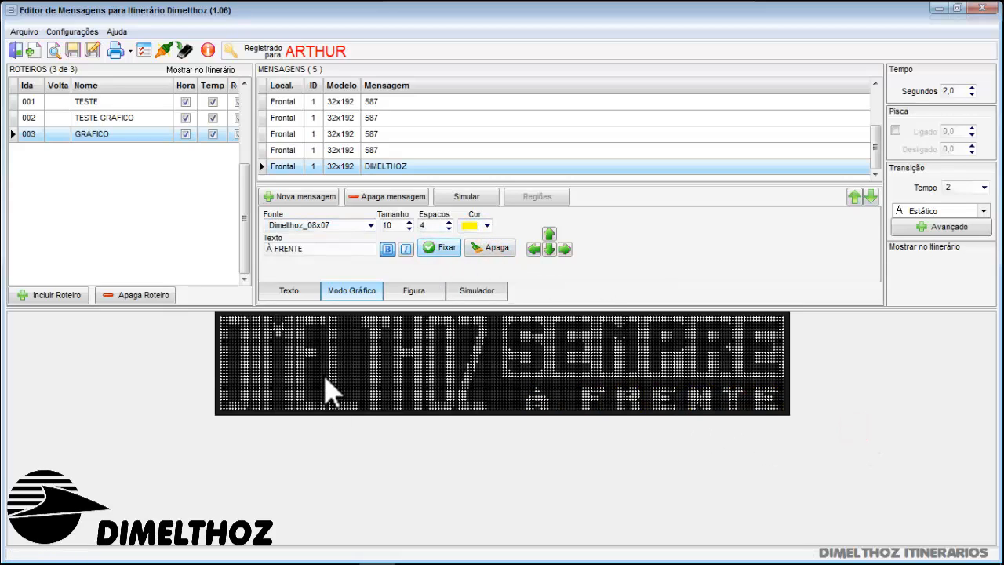
Compare the text-mode and graphic-mode settings of the DIMELTHOZ message by alternating between the two editors
click(307, 290)
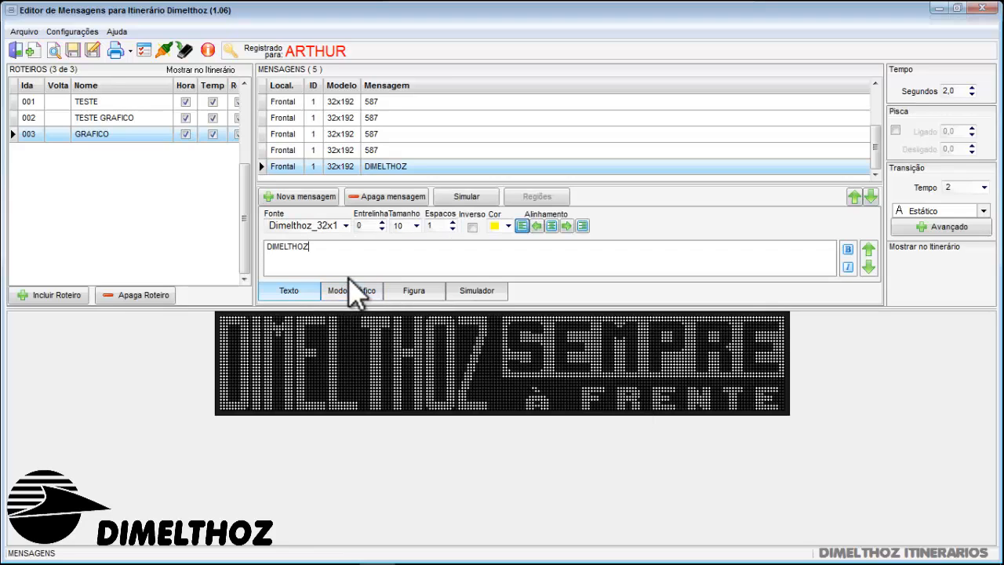
click(332, 290)
click(318, 290)
click(328, 294)
click(311, 292)
click(300, 295)
click(330, 291)
click(316, 292)
click(324, 292)
click(312, 292)
click(328, 292)
click(310, 291)
click(335, 290)
click(302, 290)
click(332, 292)
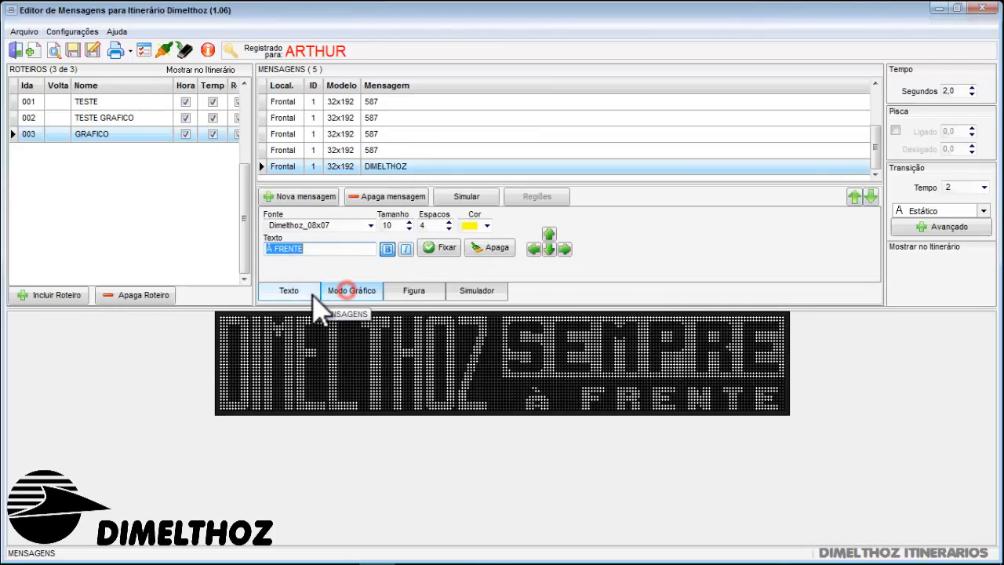
click(313, 292)
click(337, 291)
click(305, 292)
click(332, 292)
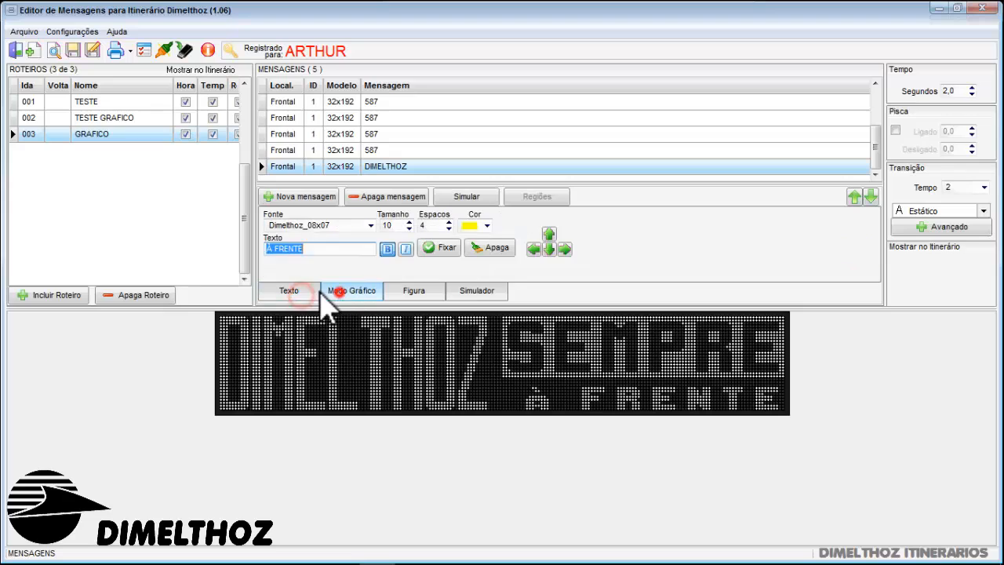
click(314, 292)
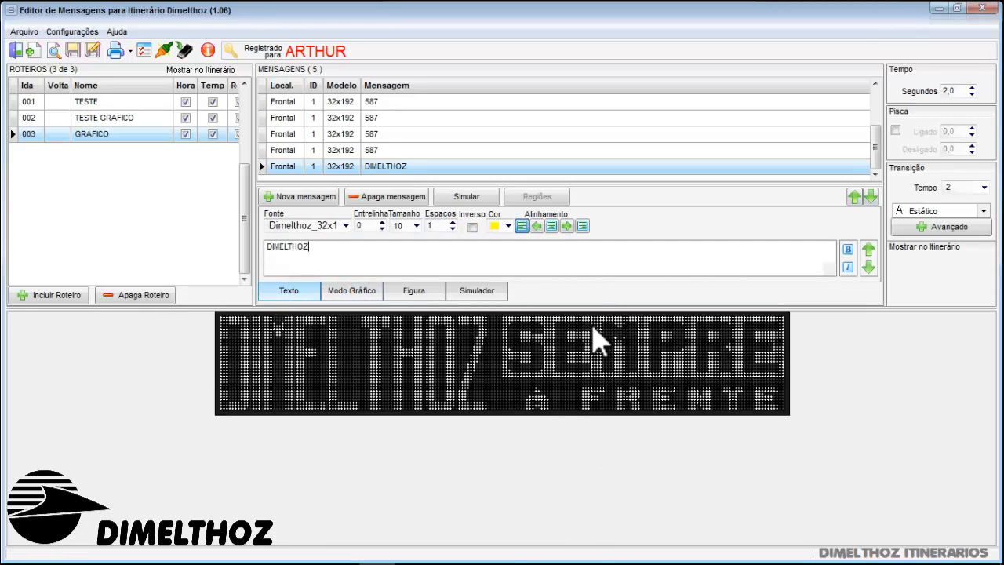
Add a front message, choose the Dimelthoz_32x24v font and enter DIMELTHOZ as its text
click(342, 251)
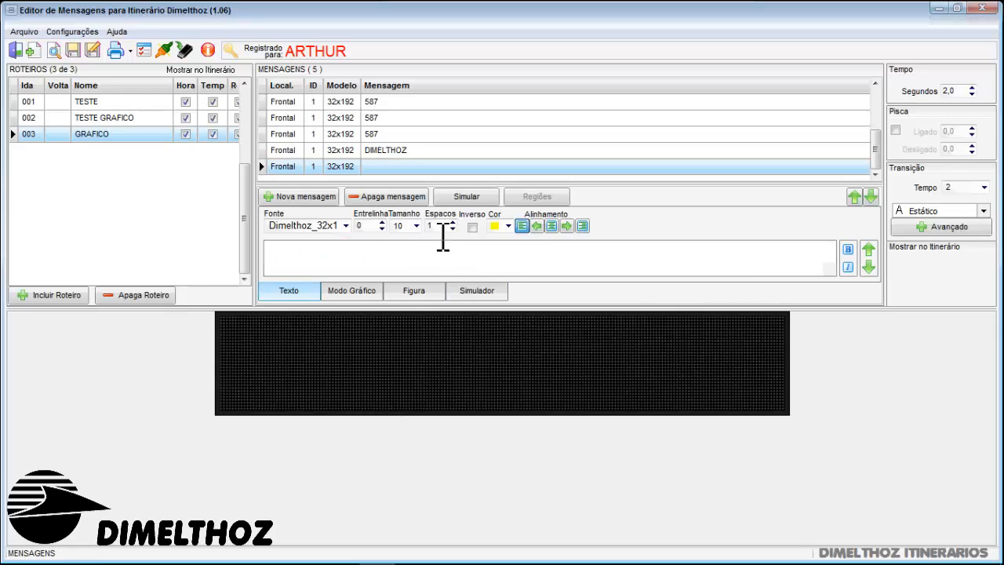
click(345, 225)
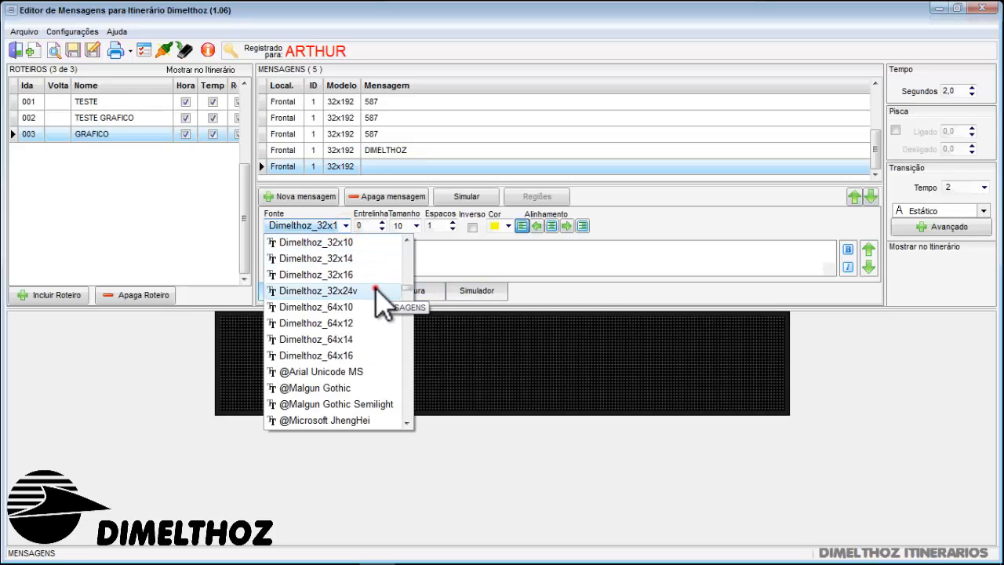
click(376, 290)
click(351, 245)
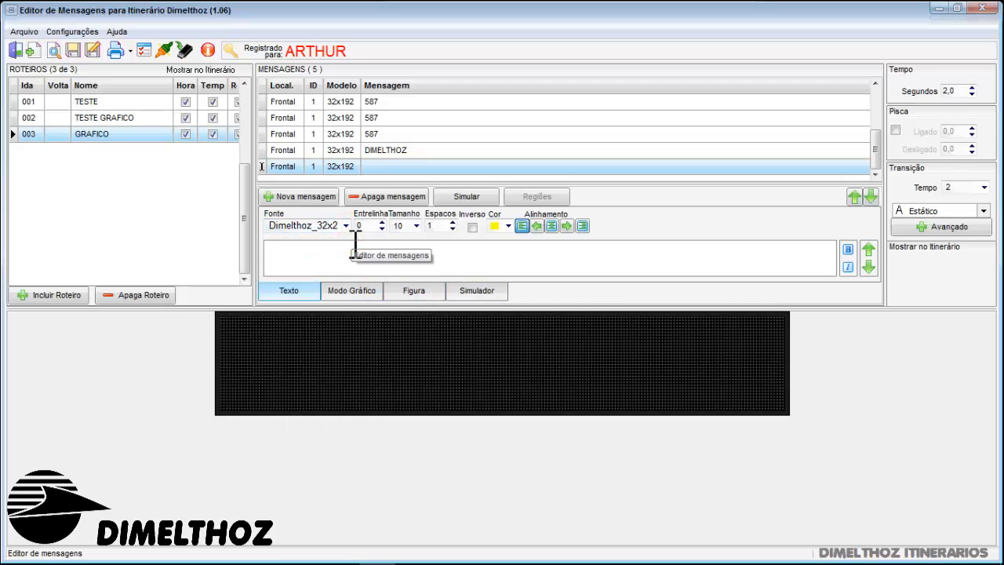
text(DIME)
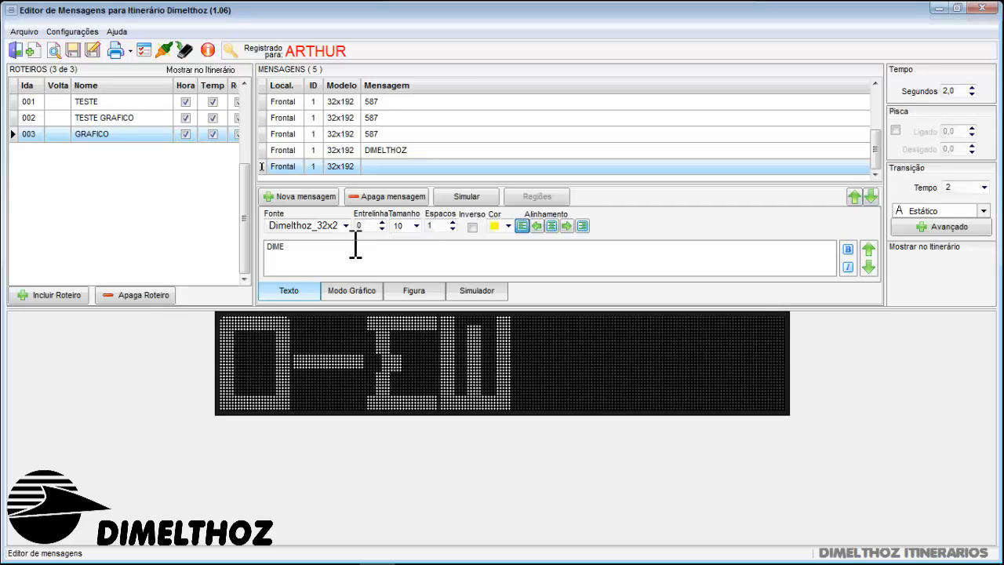
key(BackSpace)
key(BackSpace)
text(MEL)
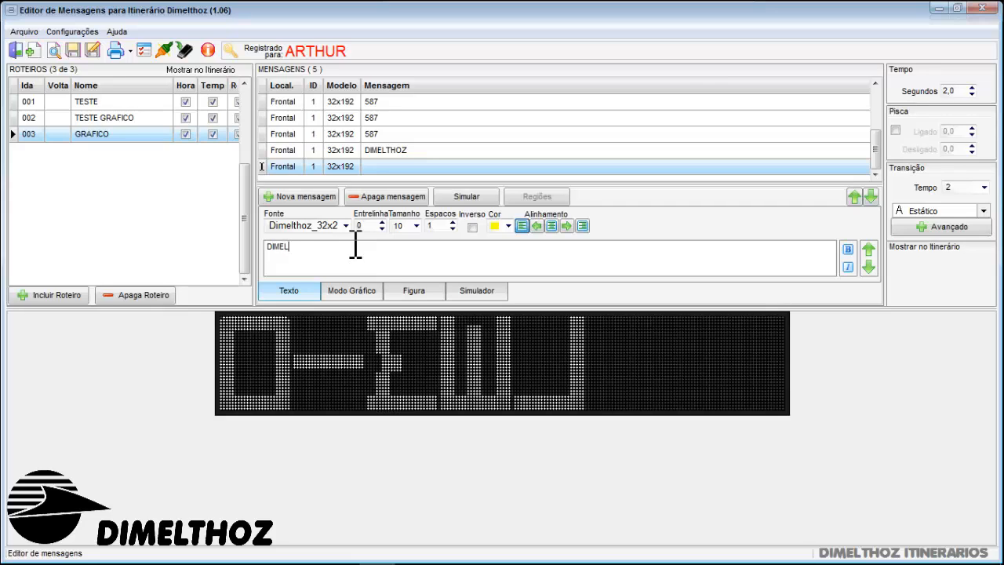
text(THOZ)
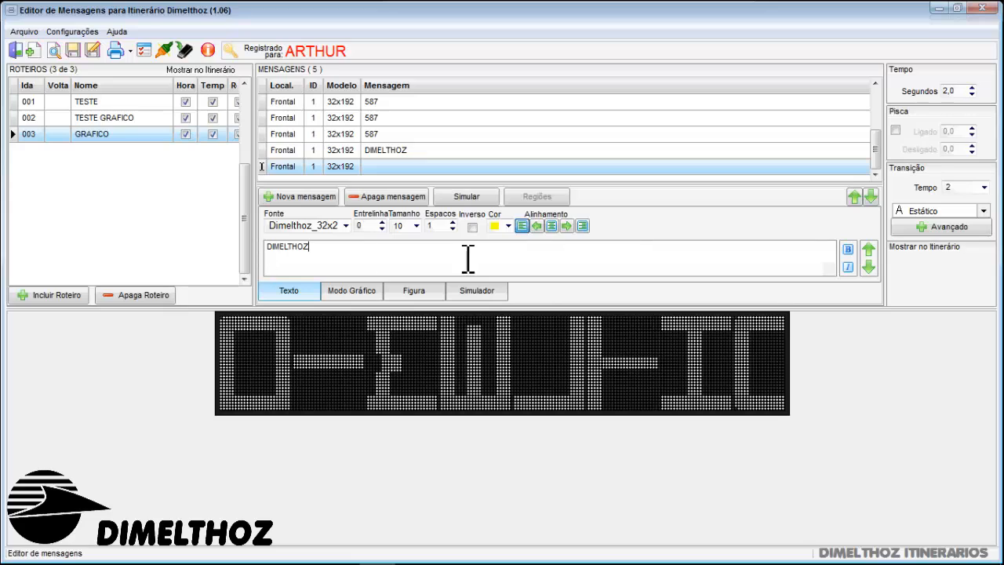
Change the font of the new DIMELTHOZ message to the smaller 17-dot-high Dimelthoz font with rotated letters
click(346, 226)
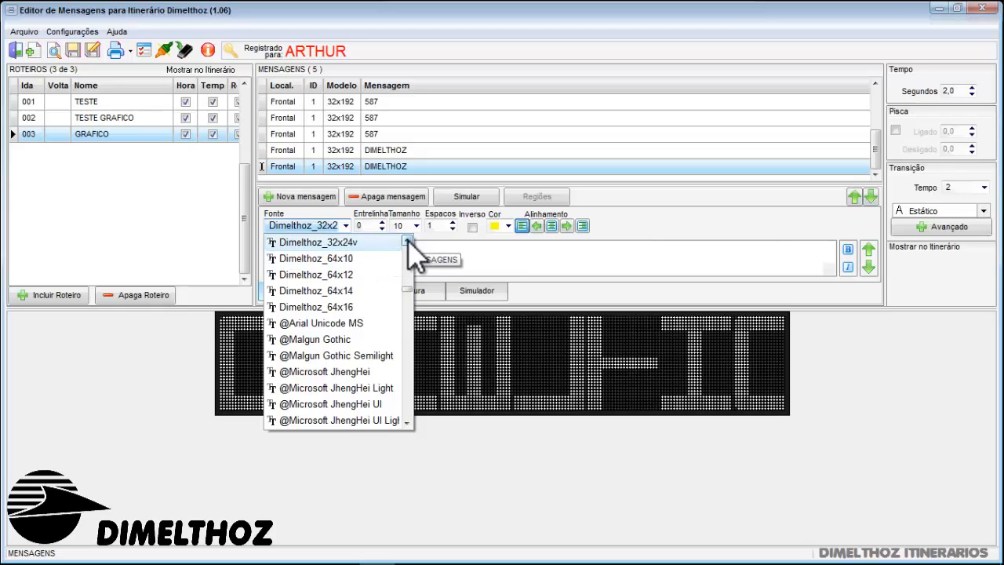
click(407, 240)
click(407, 240)
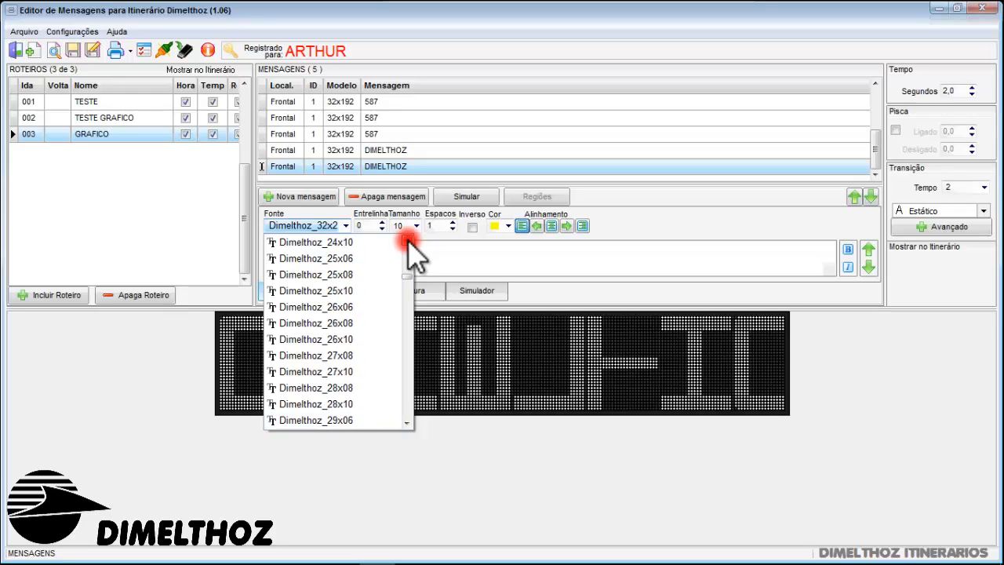
click(407, 240)
click(359, 323)
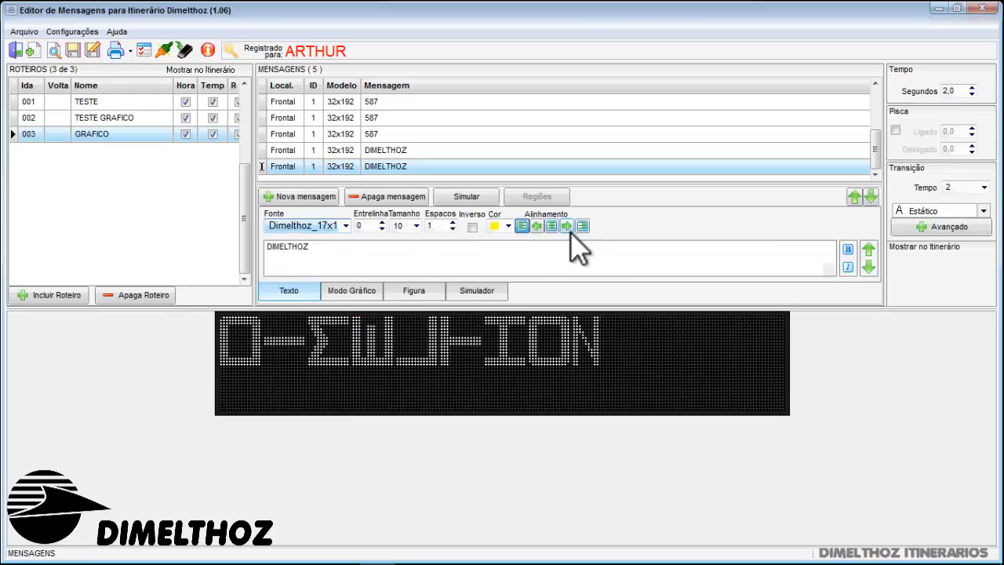
Invert the new DIMELTHOZ message, centre its bold text on the panel and set the letter spacing to 7
click(471, 227)
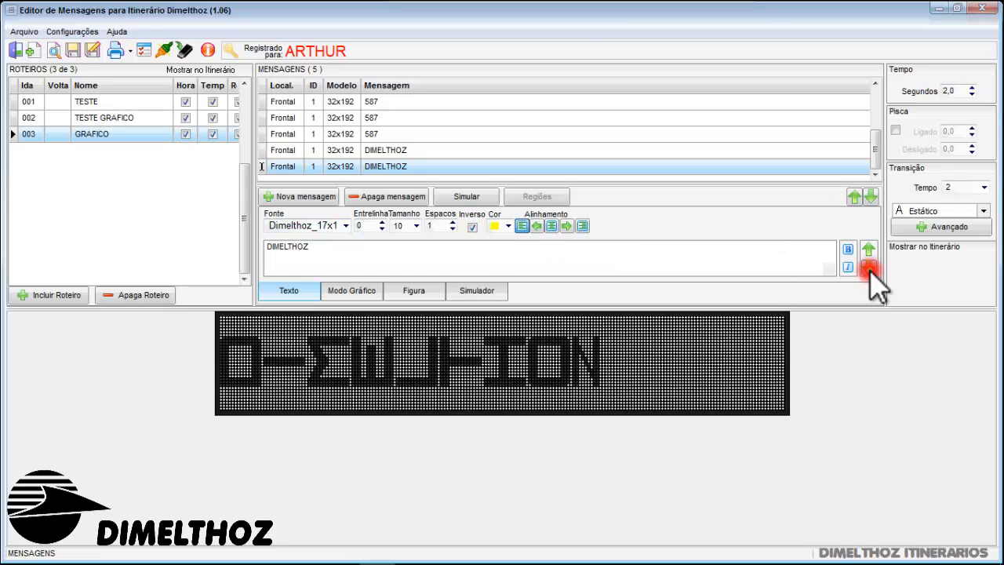
click(553, 225)
click(452, 223)
click(452, 223)
click(452, 222)
click(452, 222)
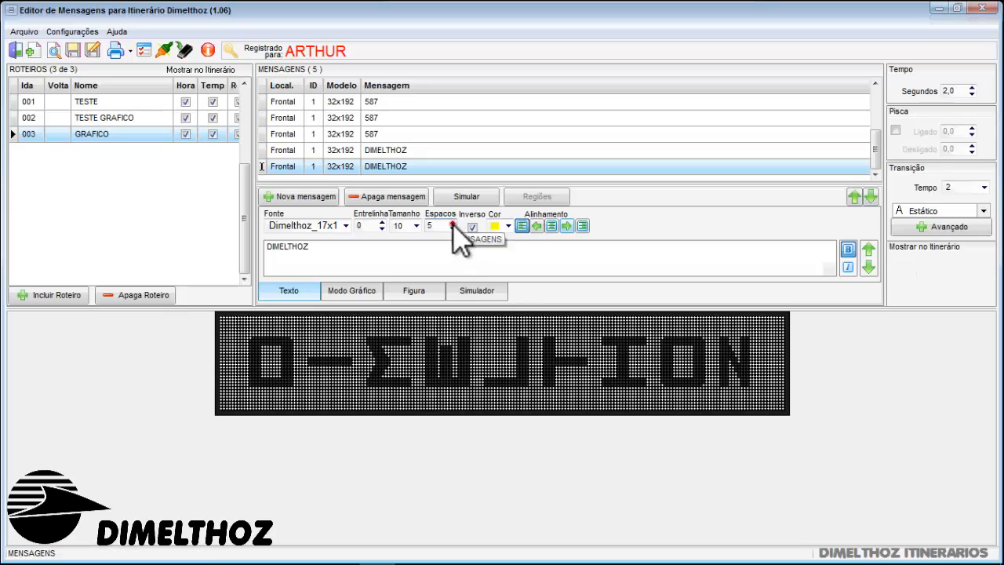
click(452, 223)
click(452, 223)
click(537, 226)
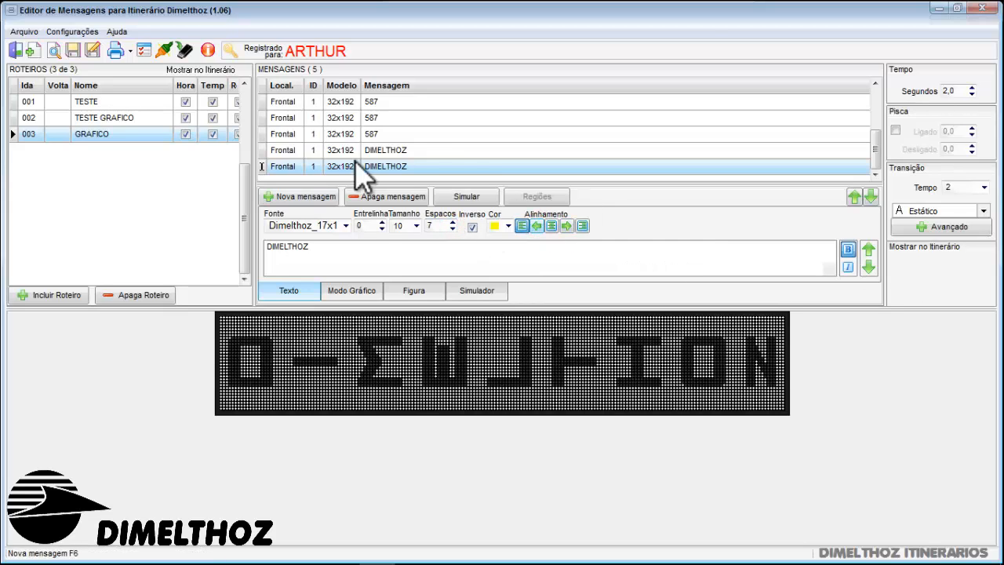
Review the display previews of the 587 messages in route GRAFICO to compare their VIA lines
click(439, 152)
click(439, 134)
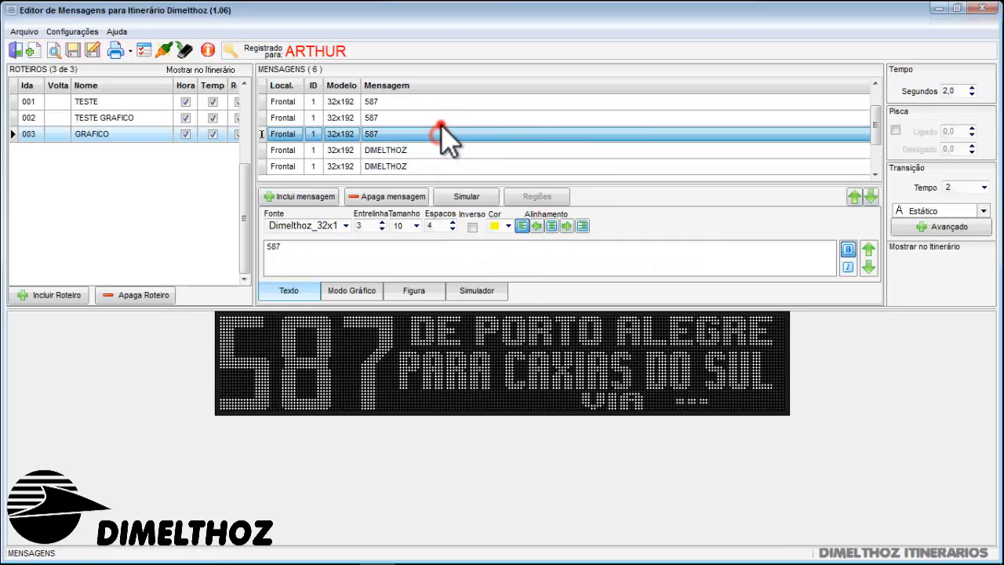
click(440, 120)
click(448, 103)
click(428, 118)
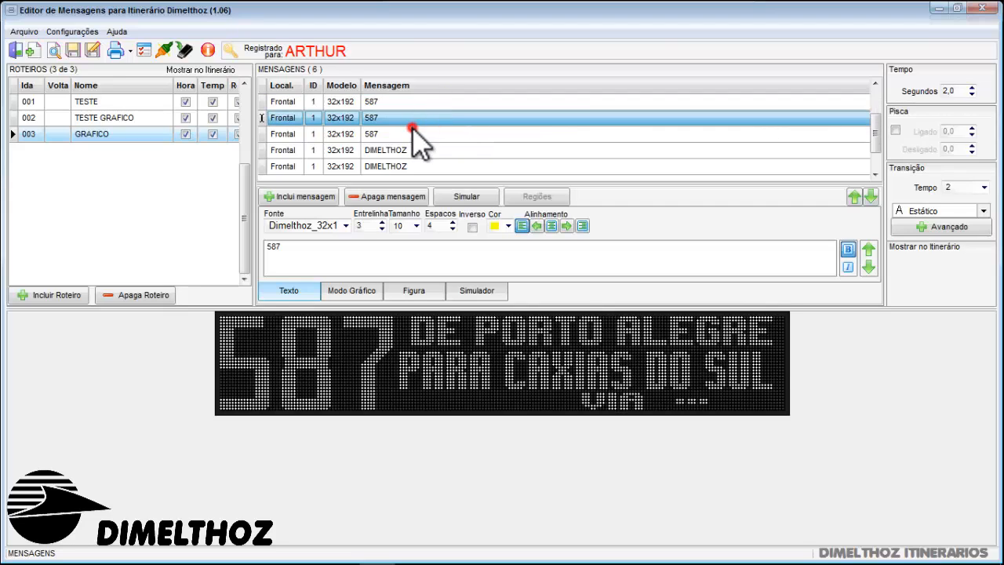
click(411, 133)
click(417, 118)
click(427, 103)
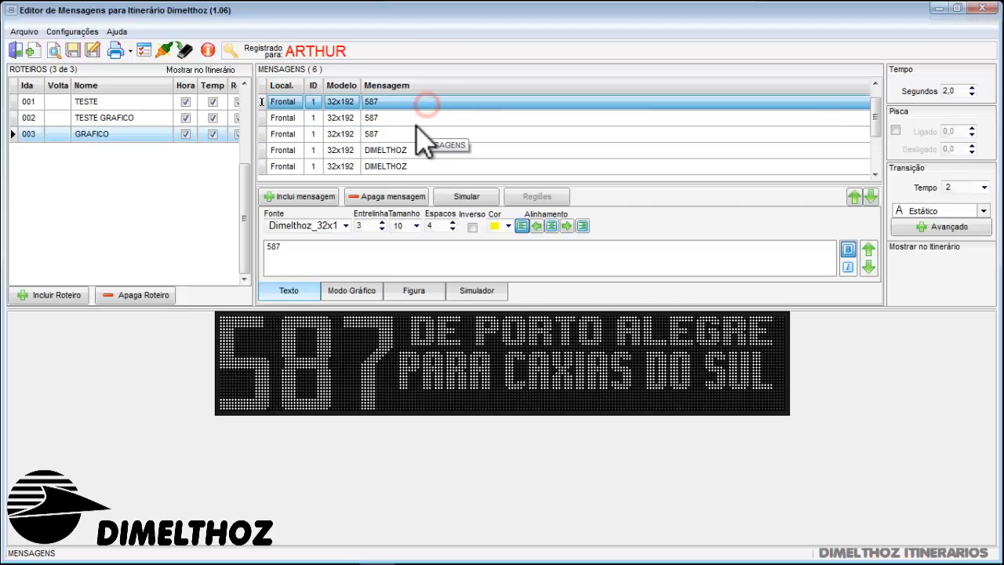
click(421, 123)
click(414, 135)
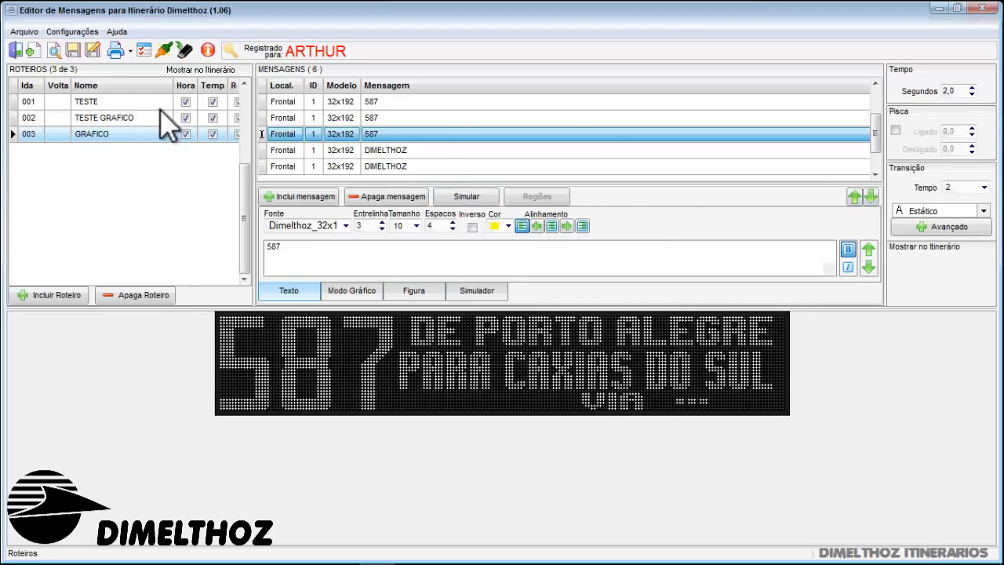
Open the editor's configuration options
click(72, 31)
click(75, 33)
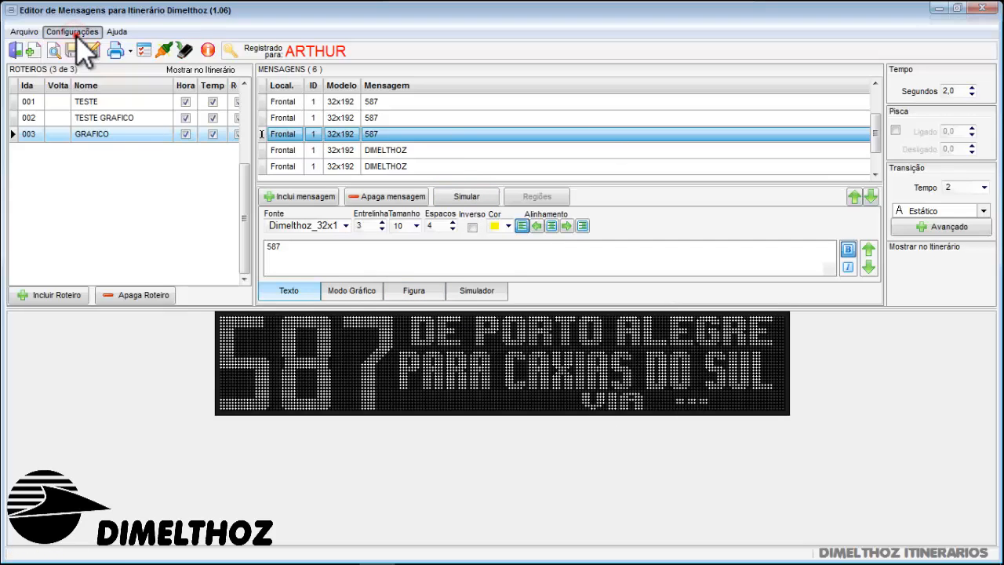